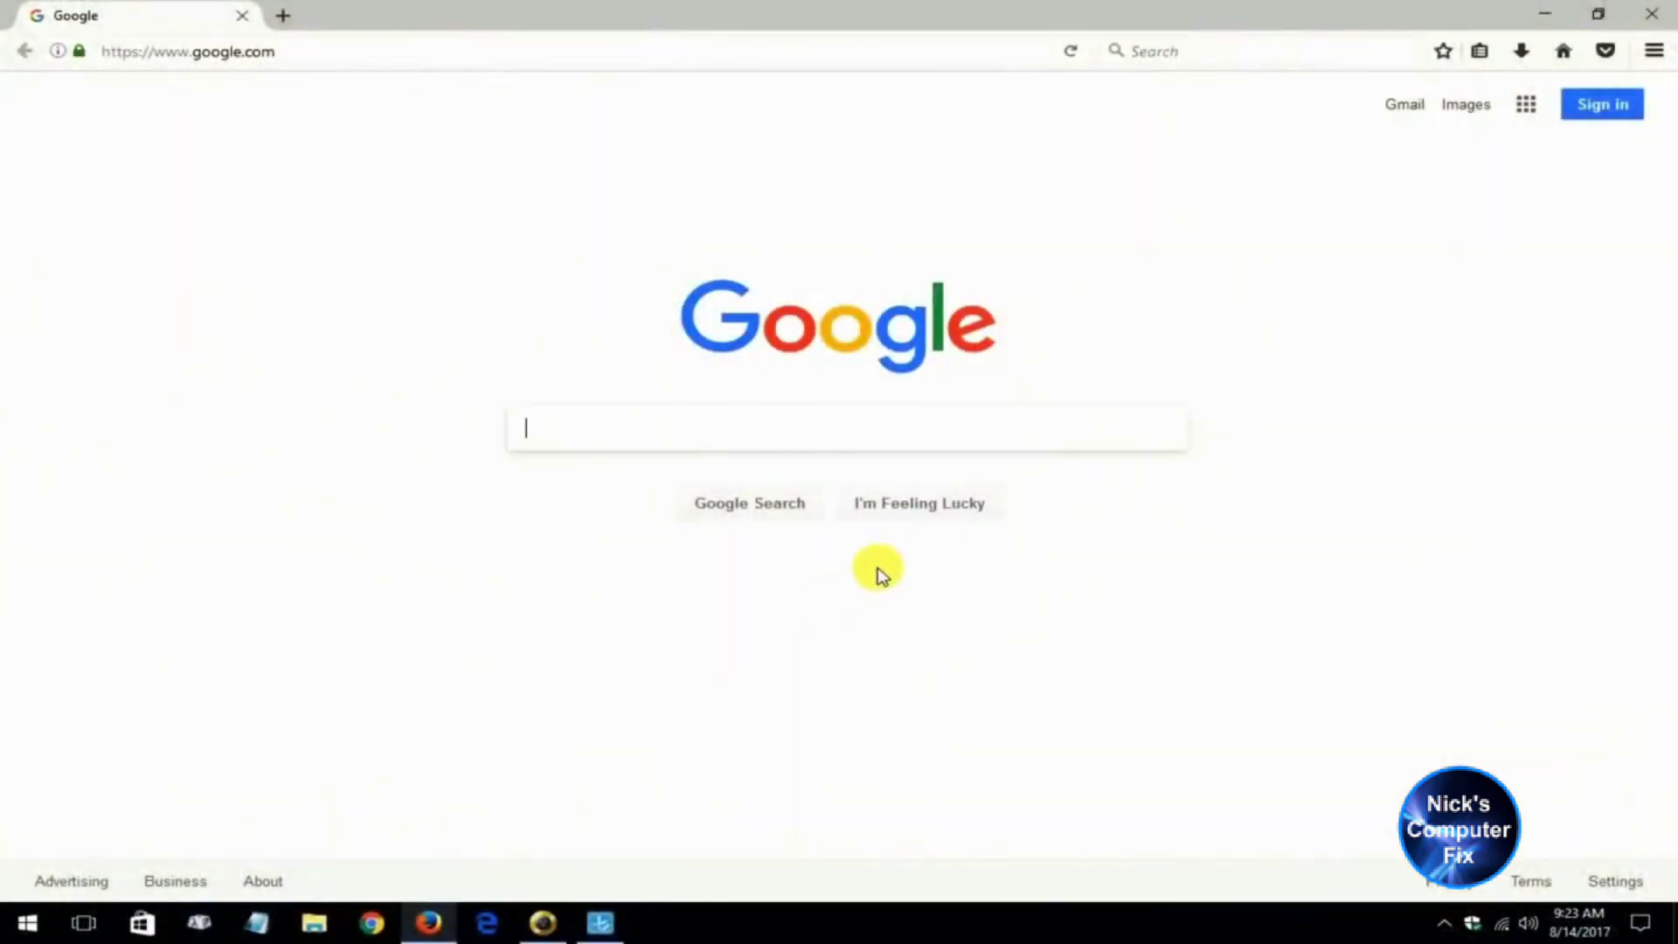
Step: Connect the PC to the open TP-LINK_WA850RE Wi-Fi network from the taskbar network list
click(1501, 925)
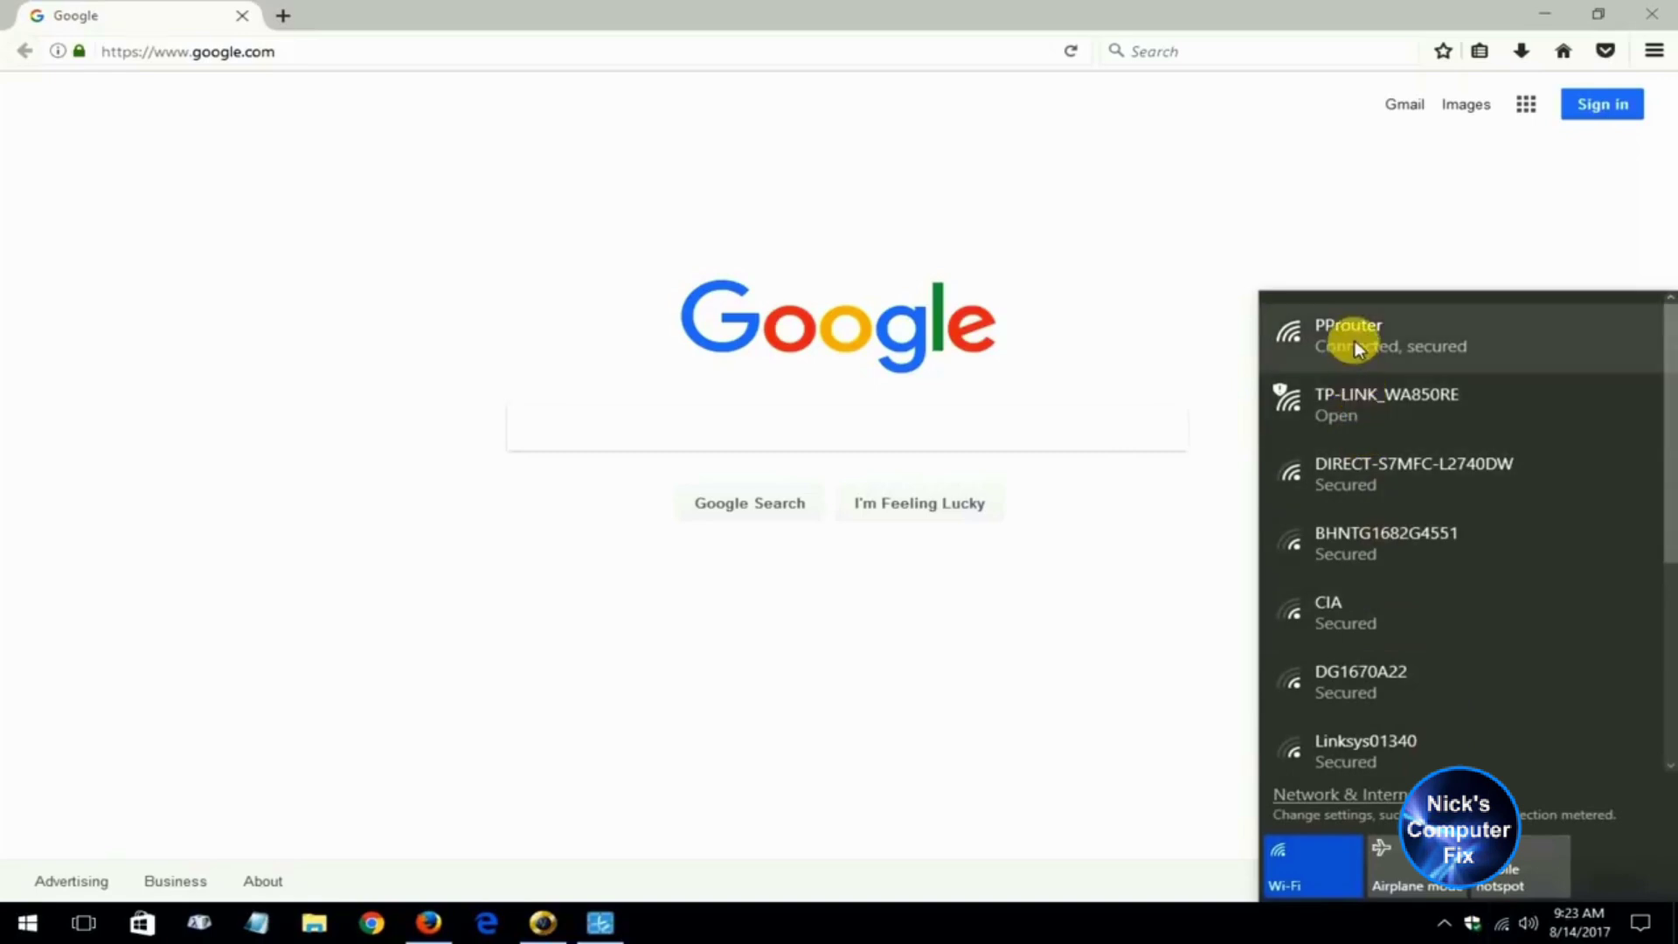
click(1361, 421)
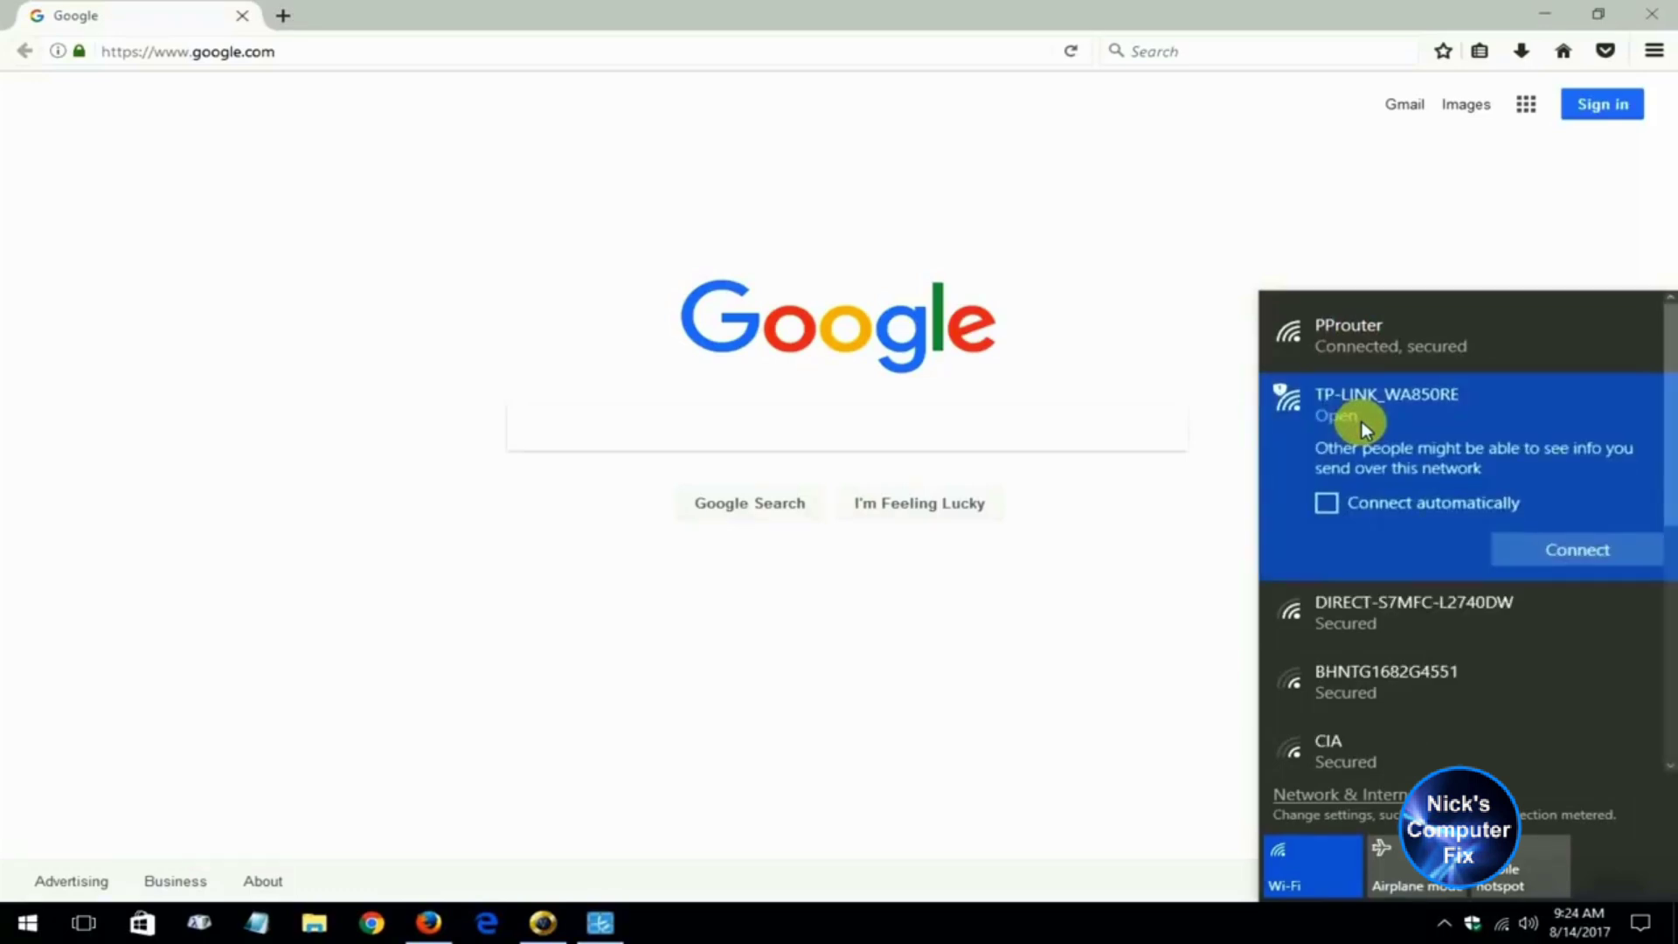
click(1575, 551)
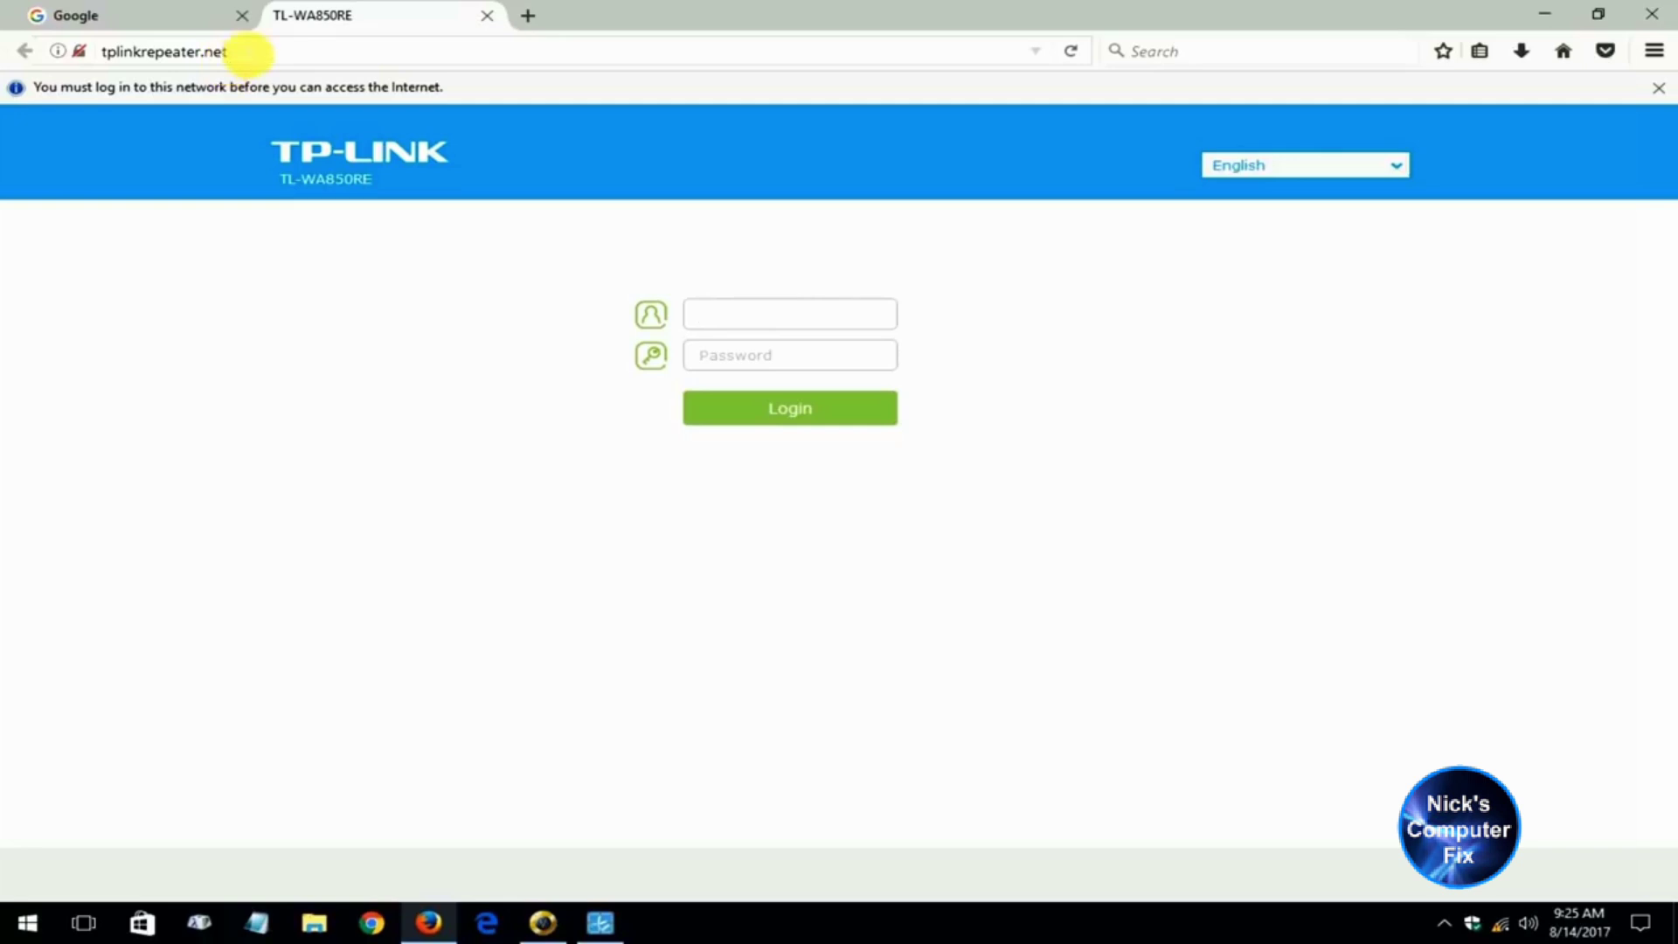
Step: Close the Google tab and log in to the TL-WA850RE as admin with its password
click(242, 15)
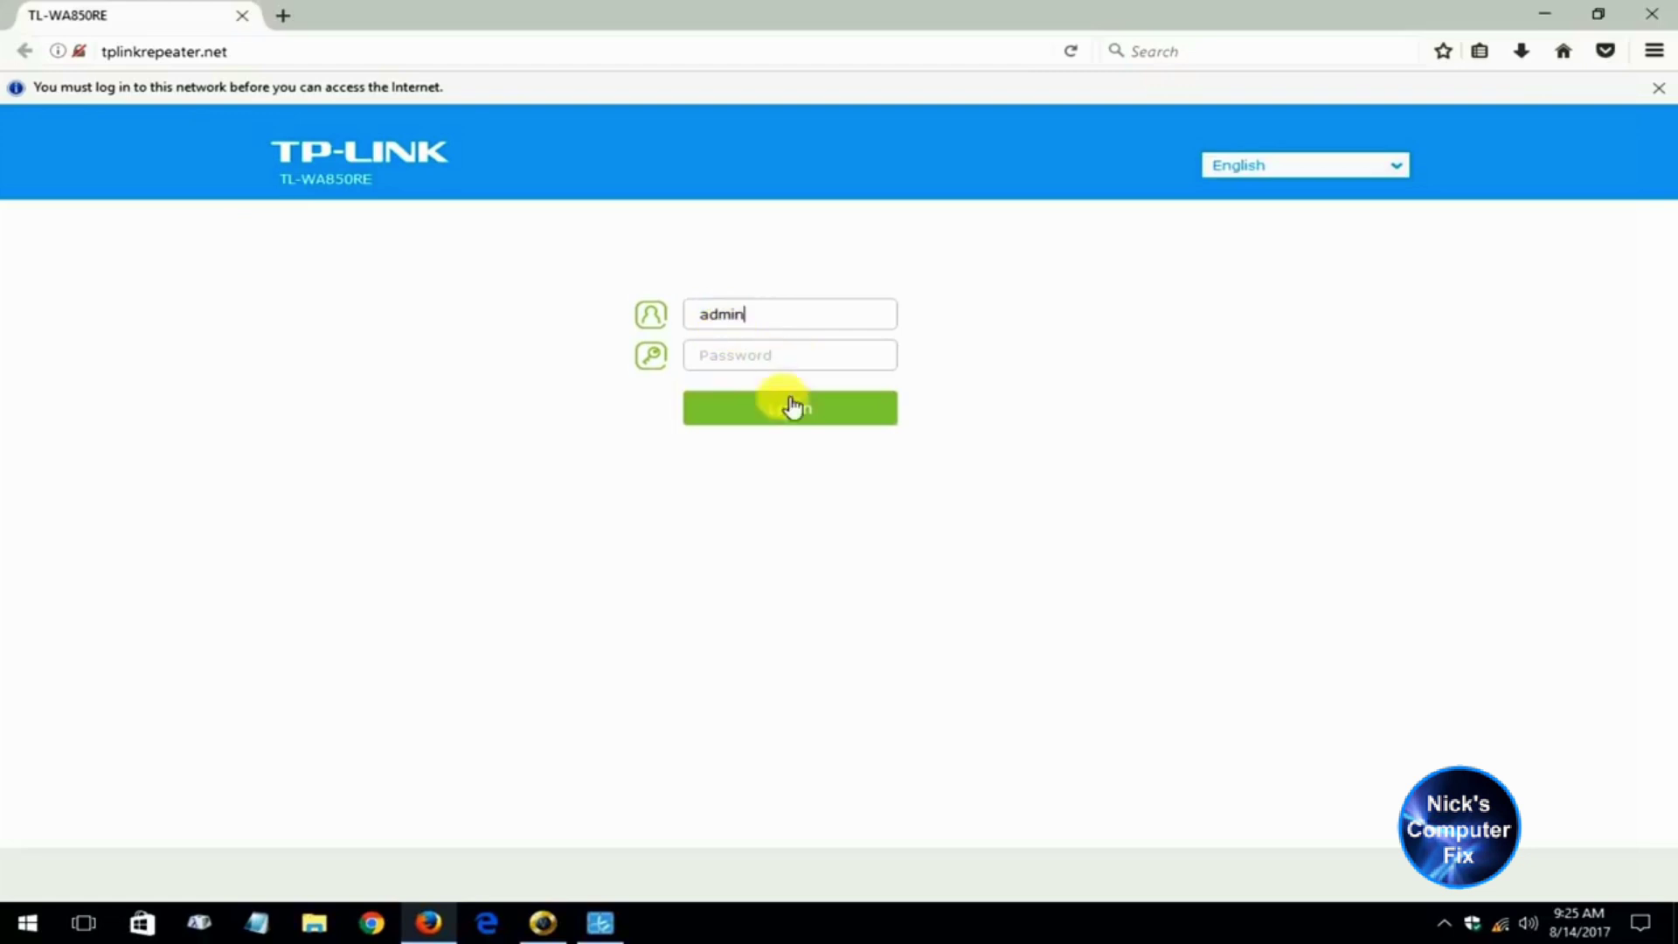
click(720, 358)
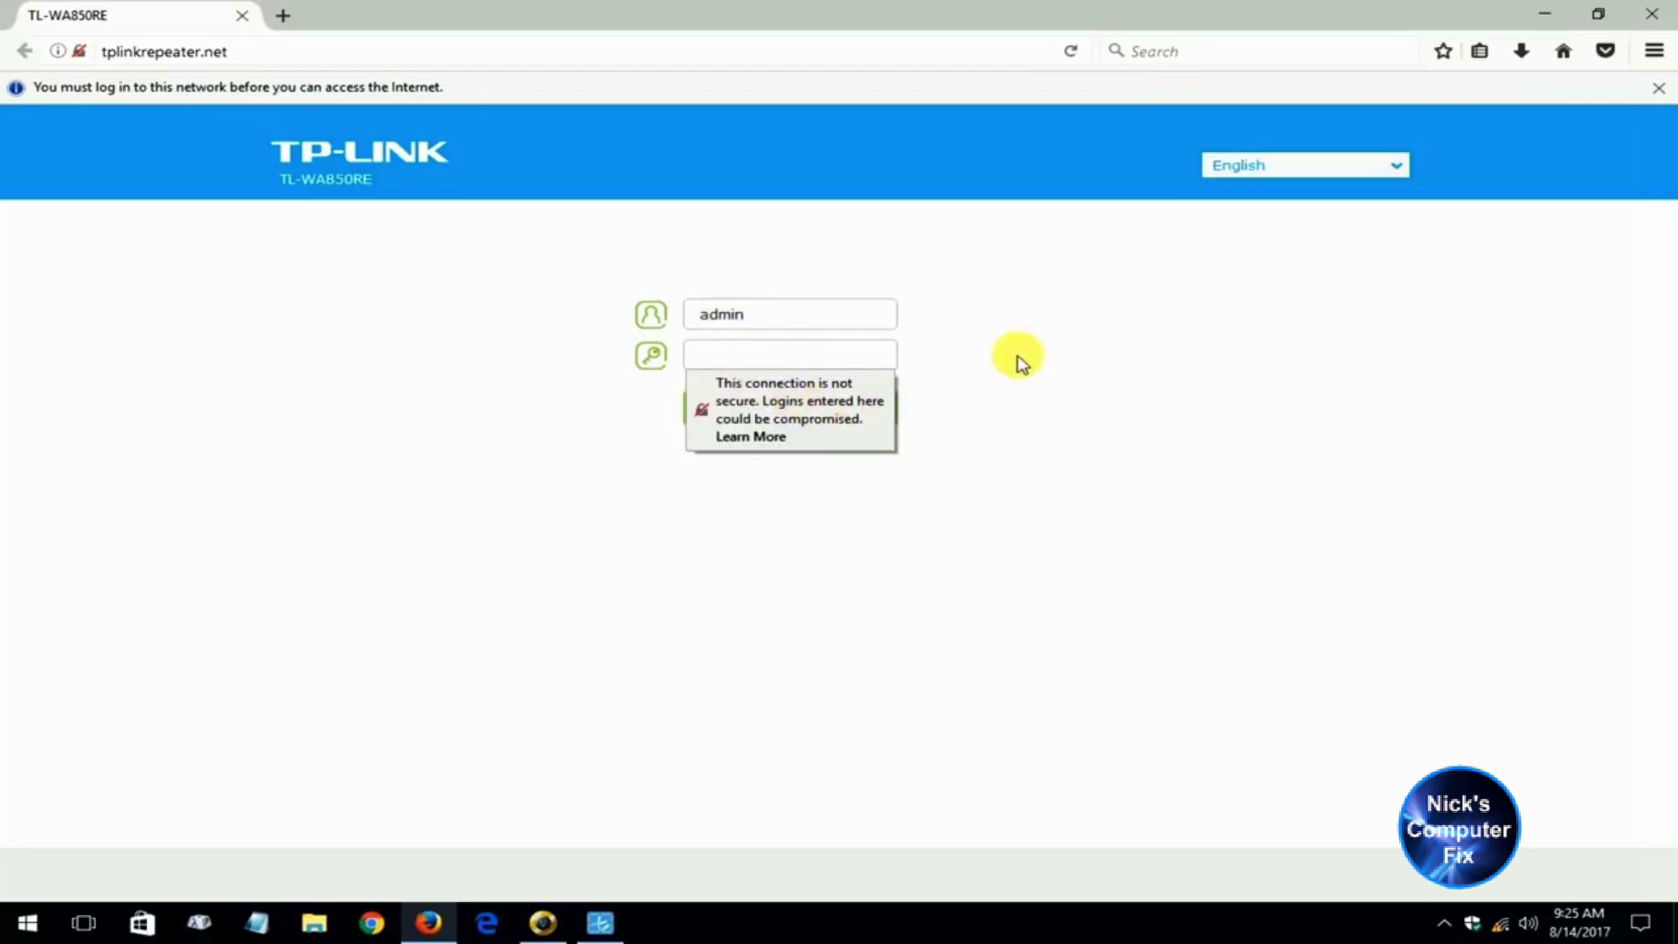
text(ad)
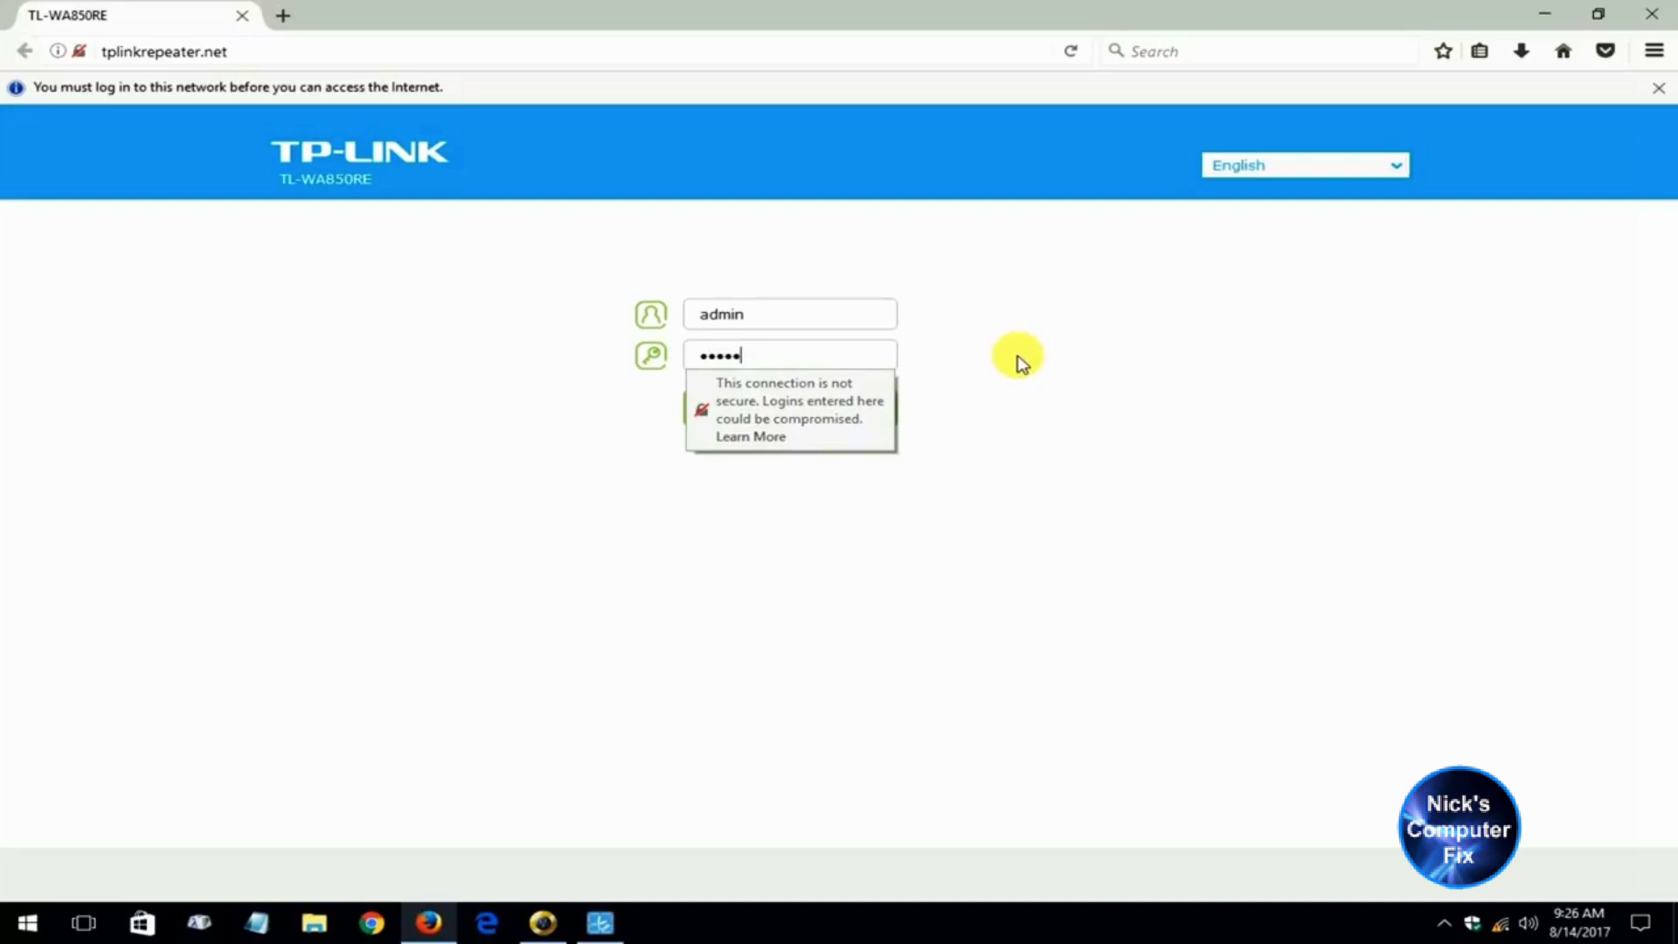
click(802, 512)
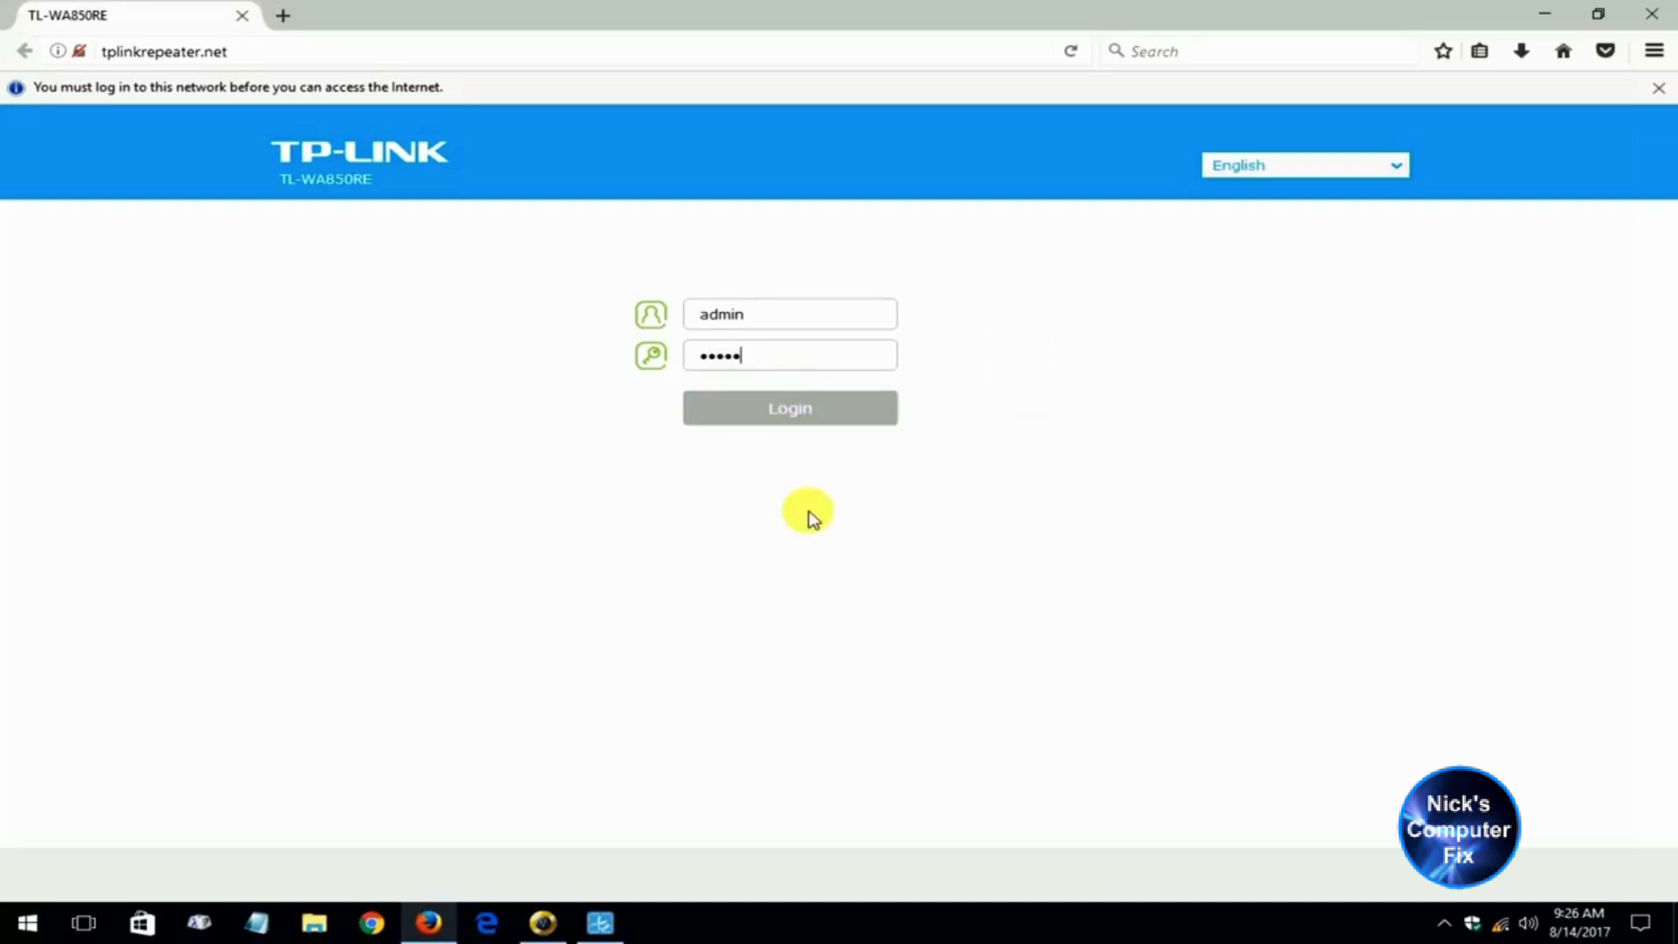
click(798, 411)
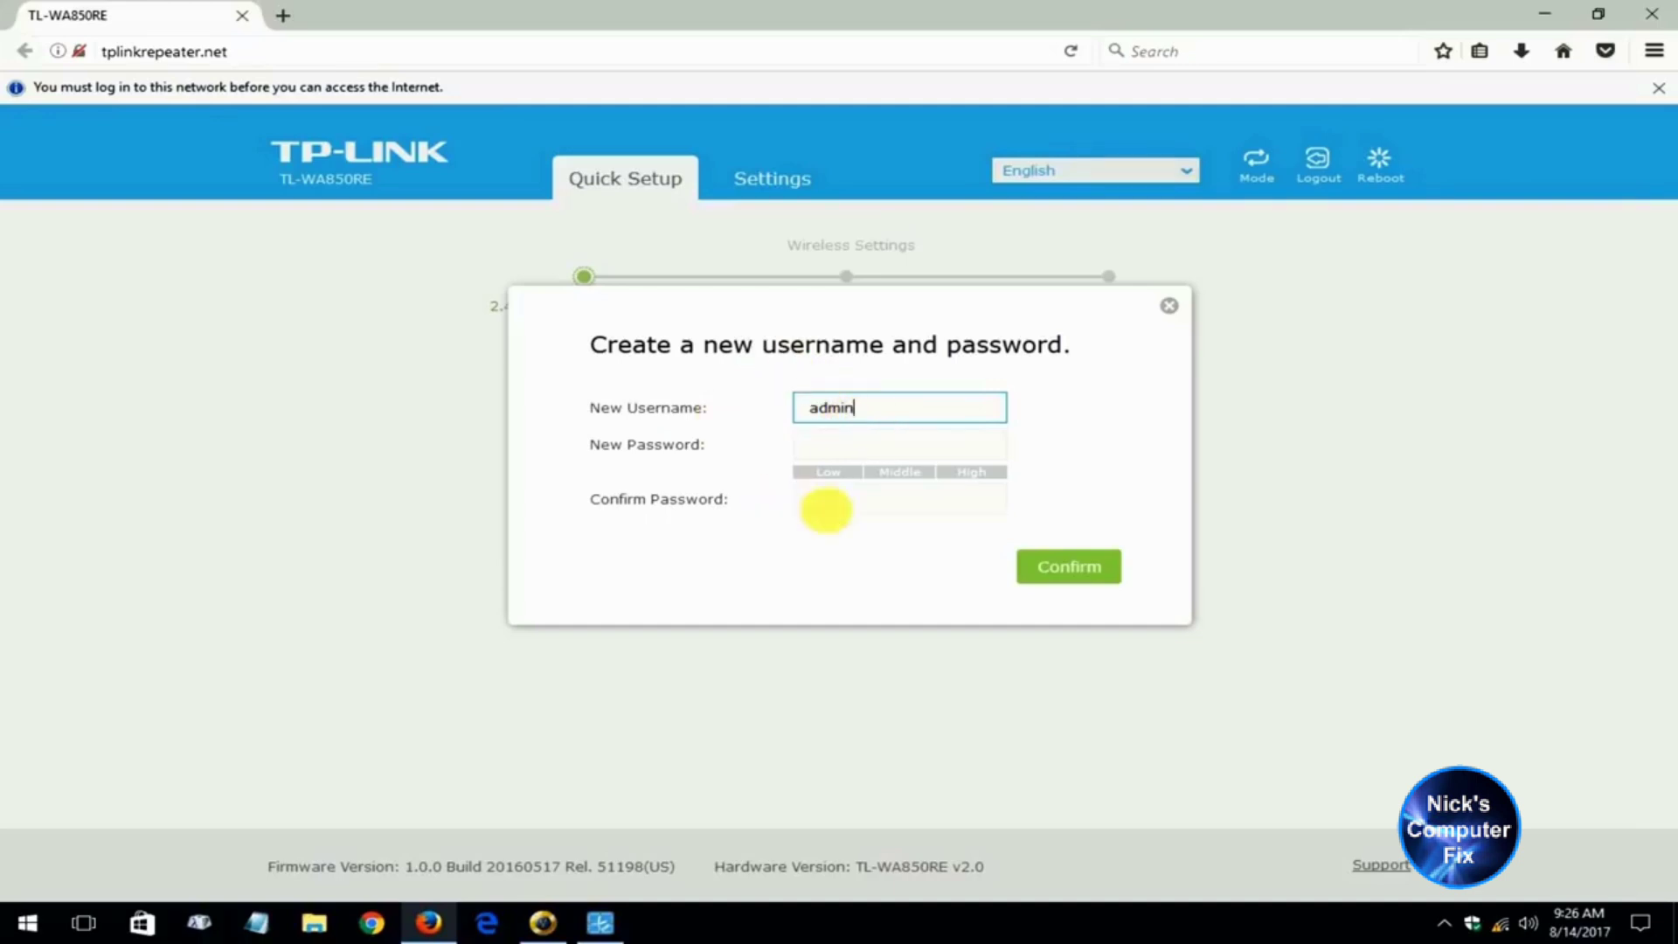
Step: Enter and confirm the new extender login password, then save the new credentials
click(824, 447)
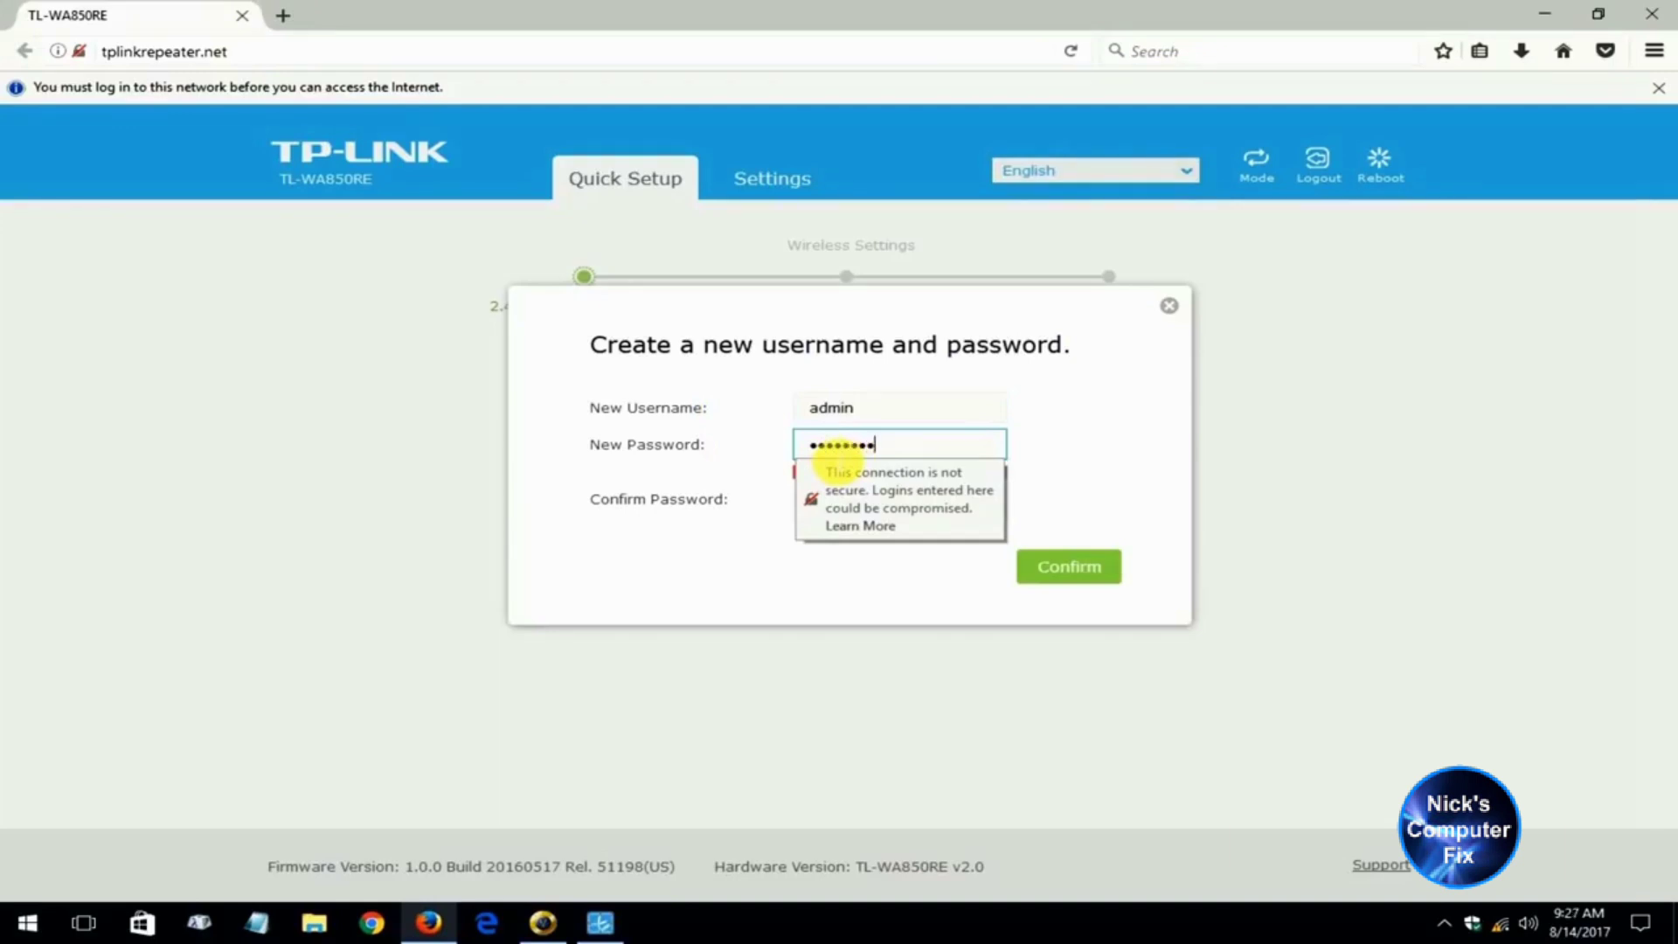
text(••)
click(883, 500)
text(•••••••••)
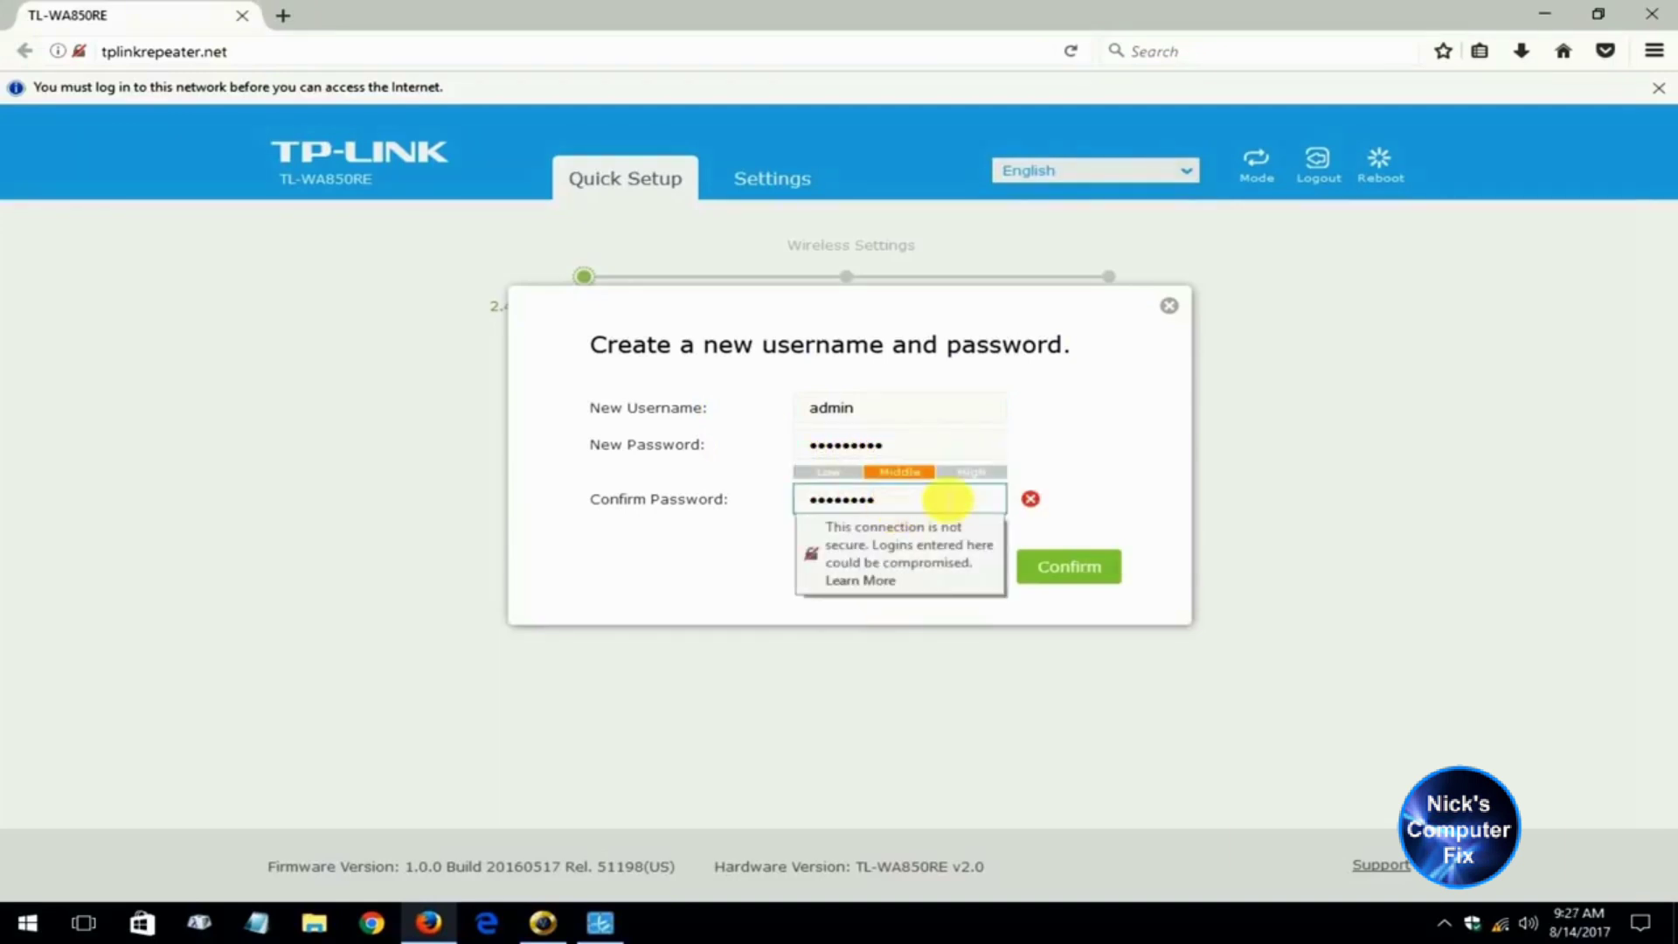
text(•)
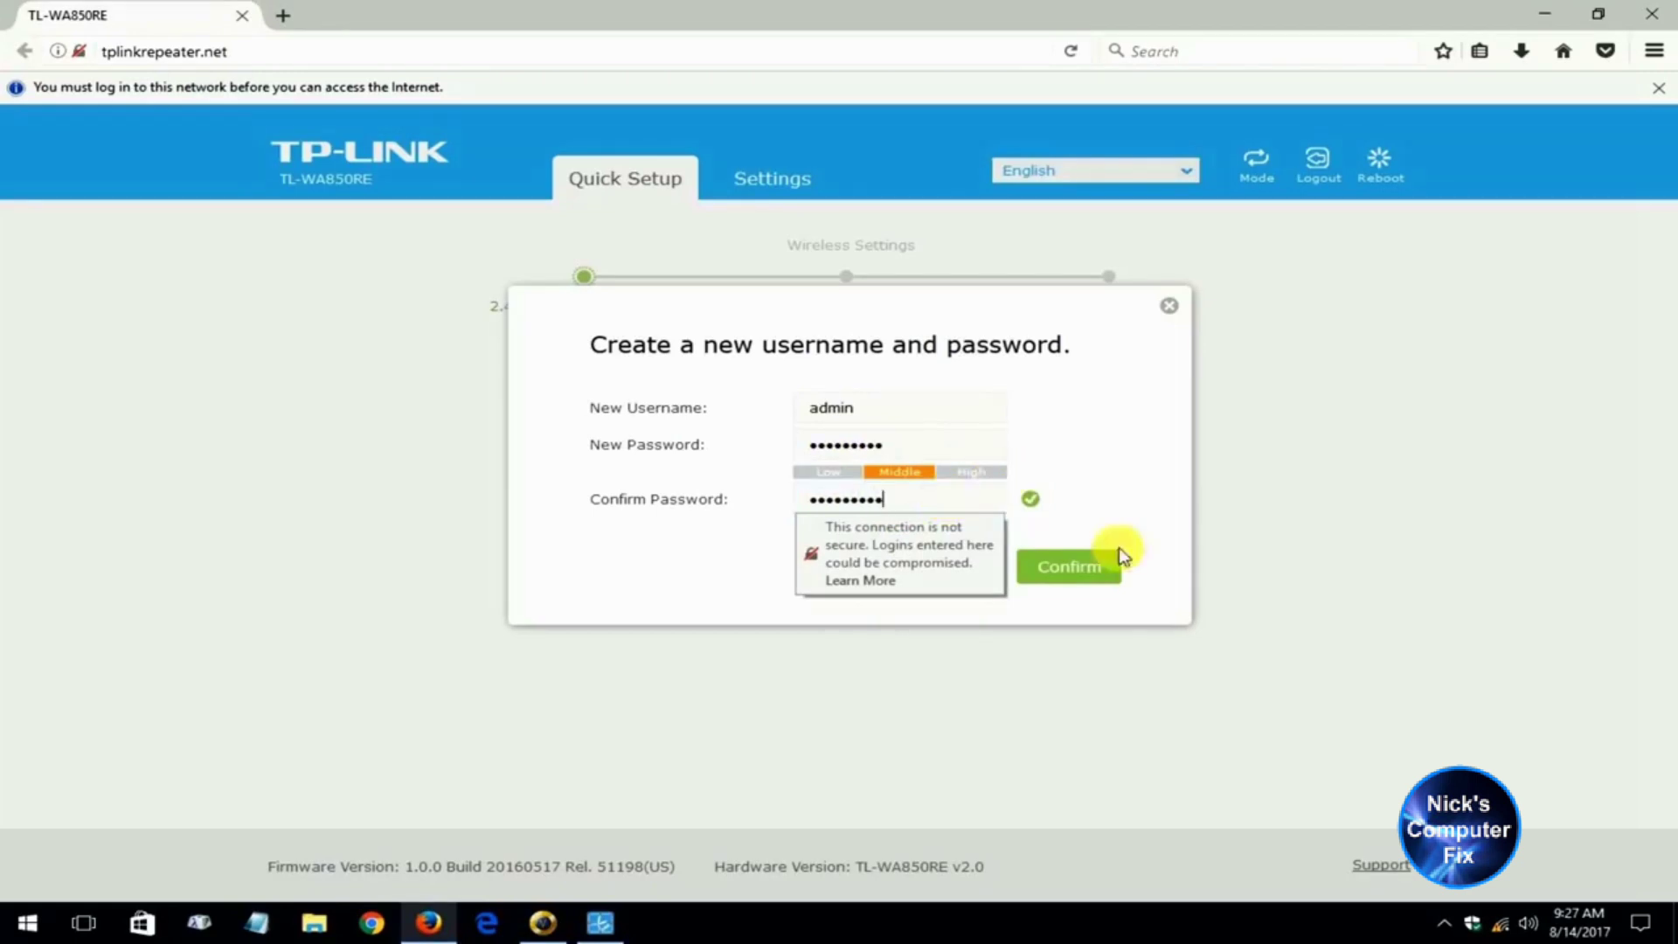
click(1083, 578)
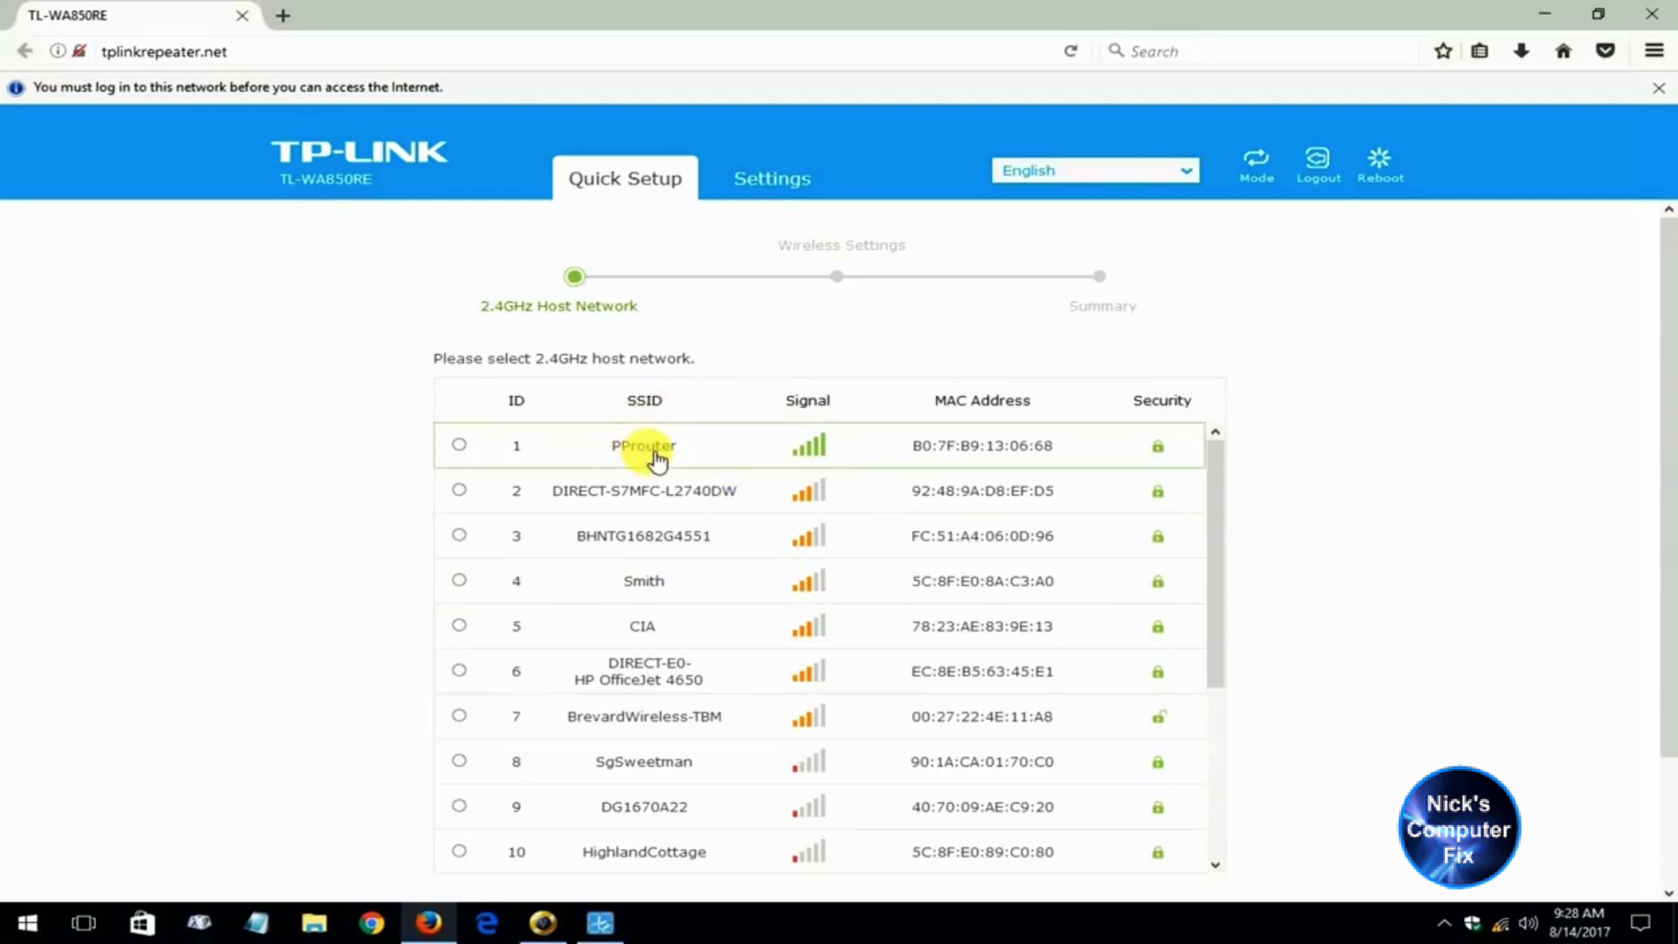
Step: Select PProuter as the 2.4GHz host network and supply its Wi-Fi password to proceed
click(658, 460)
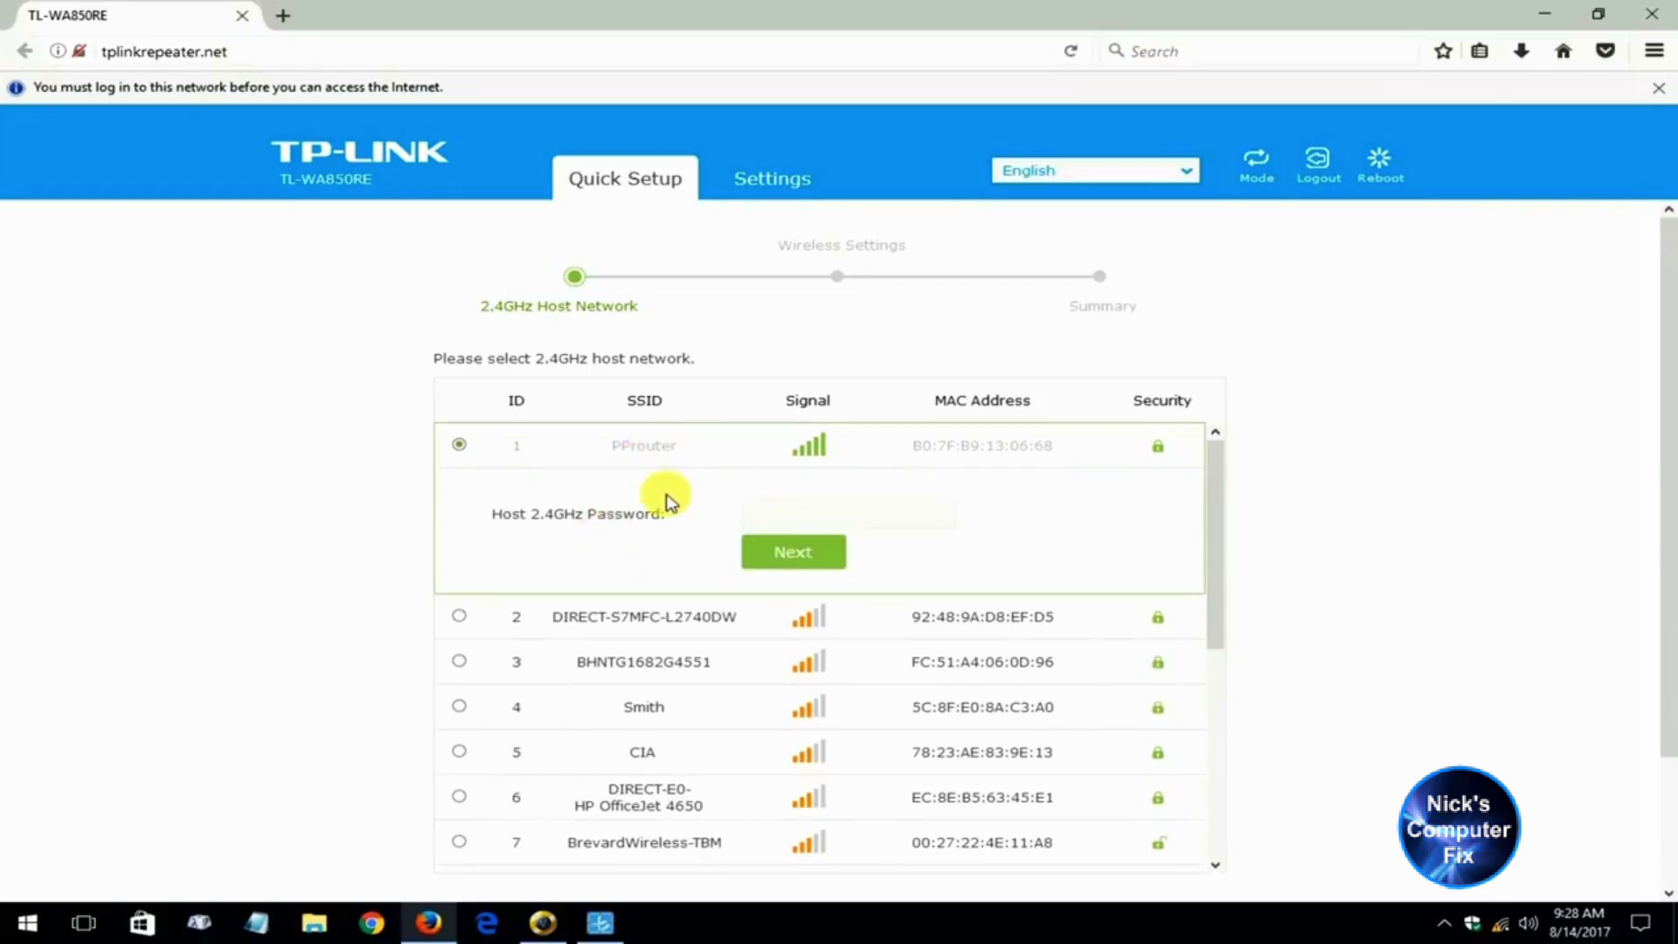
click(806, 561)
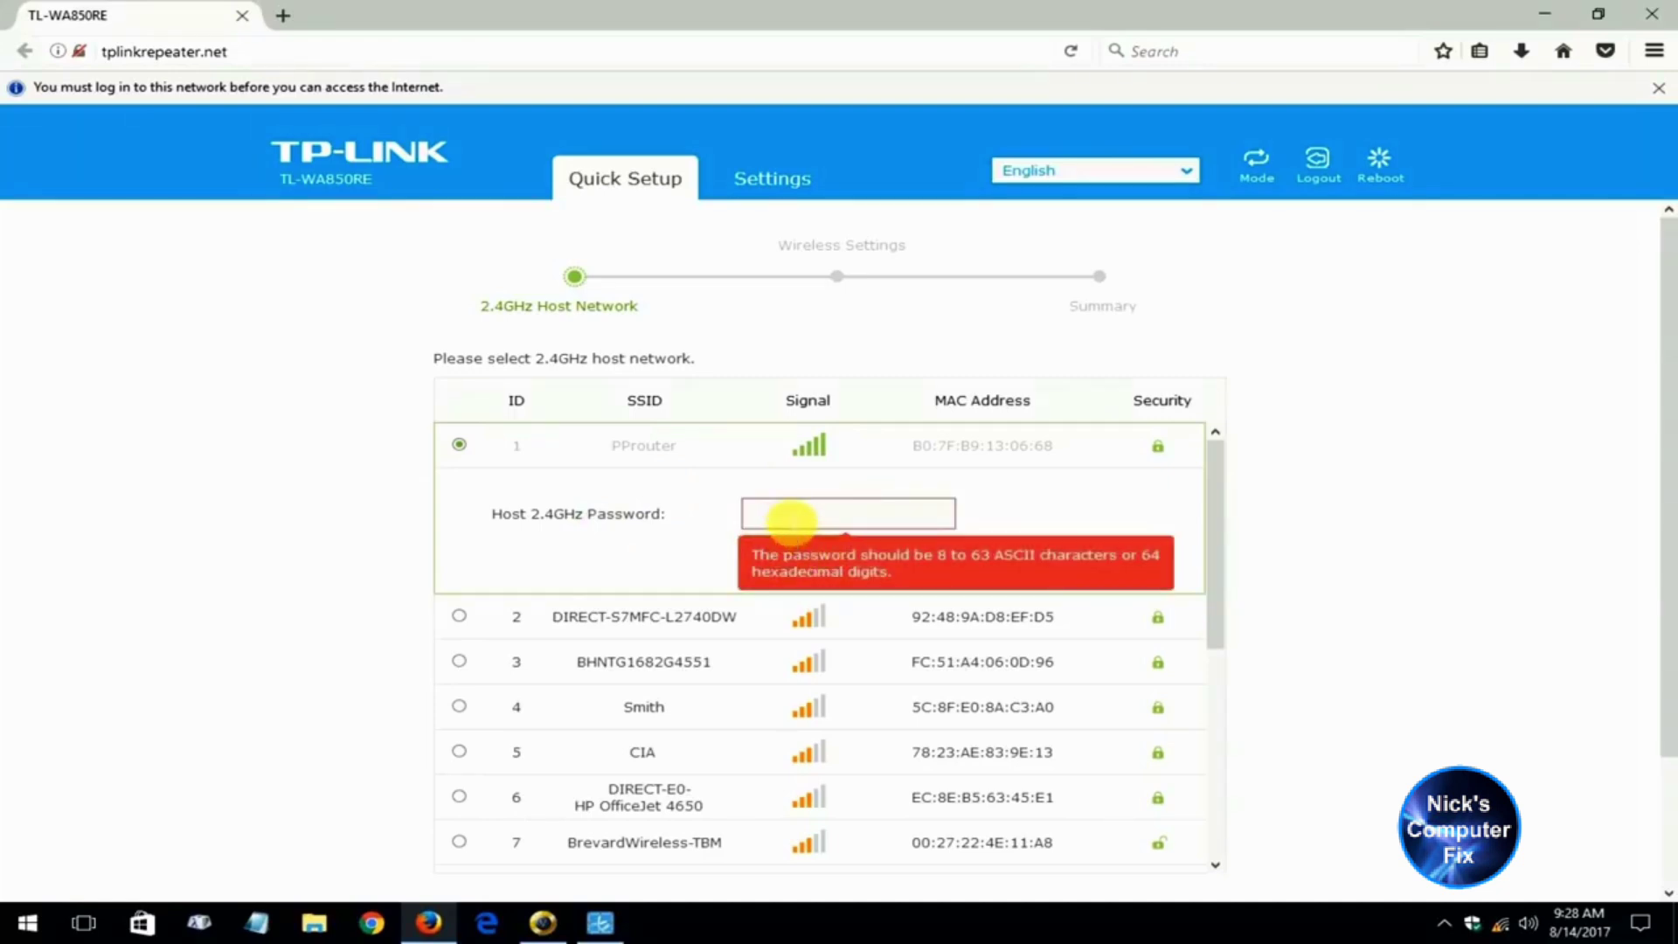
click(791, 522)
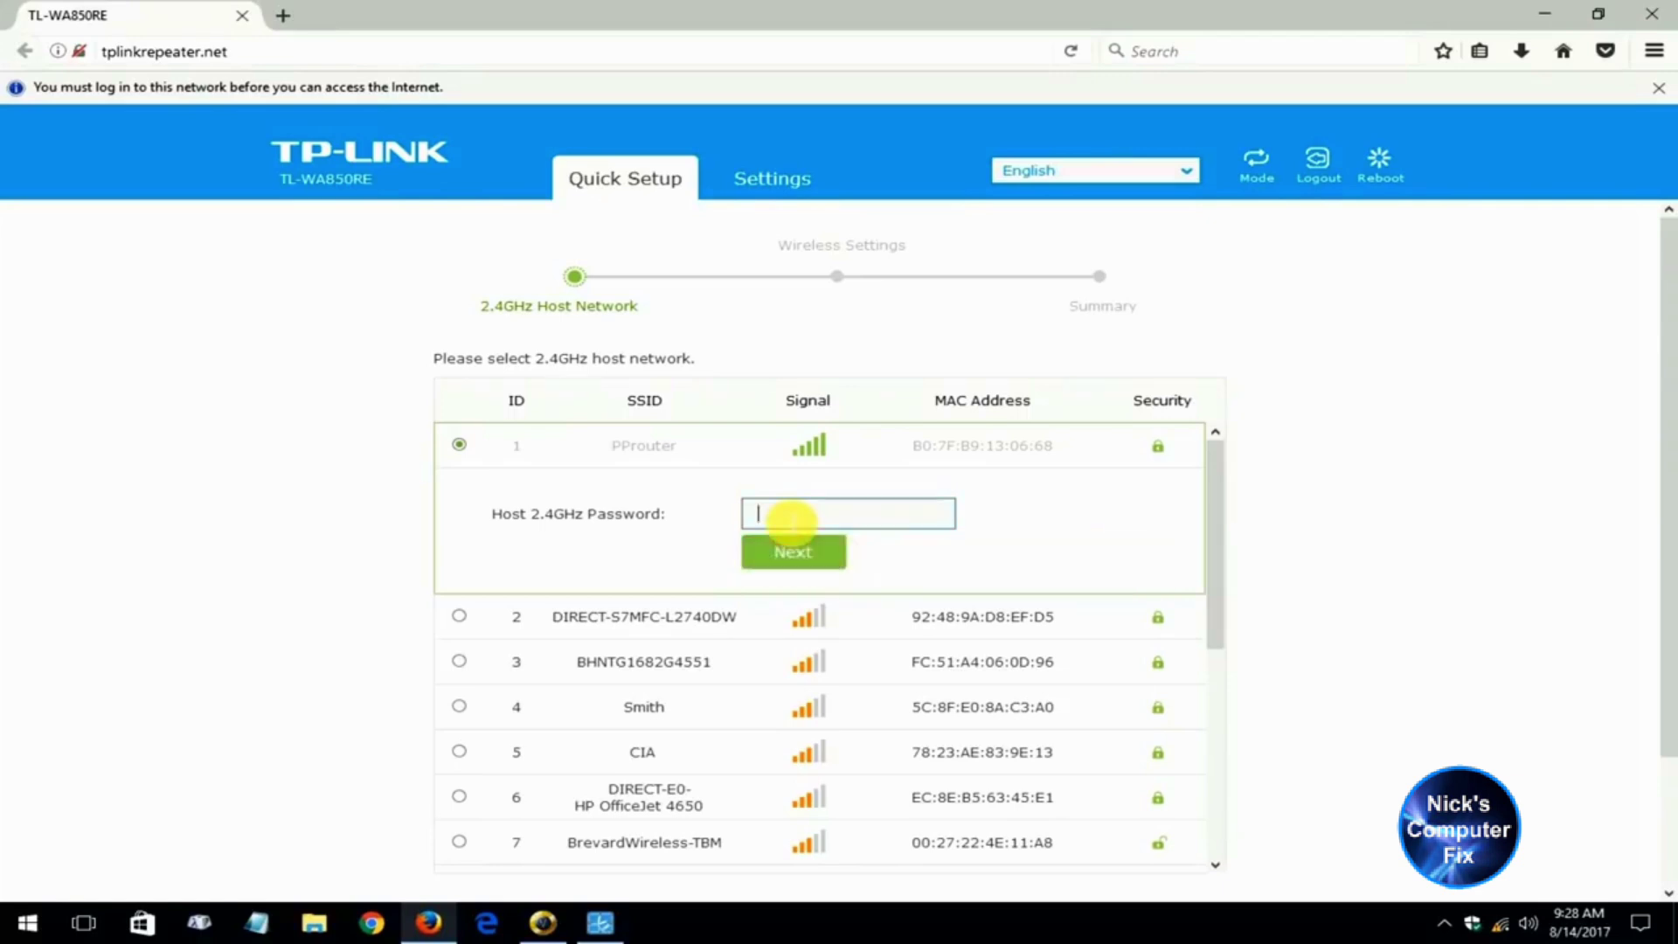
text(••••••••••)
click(791, 549)
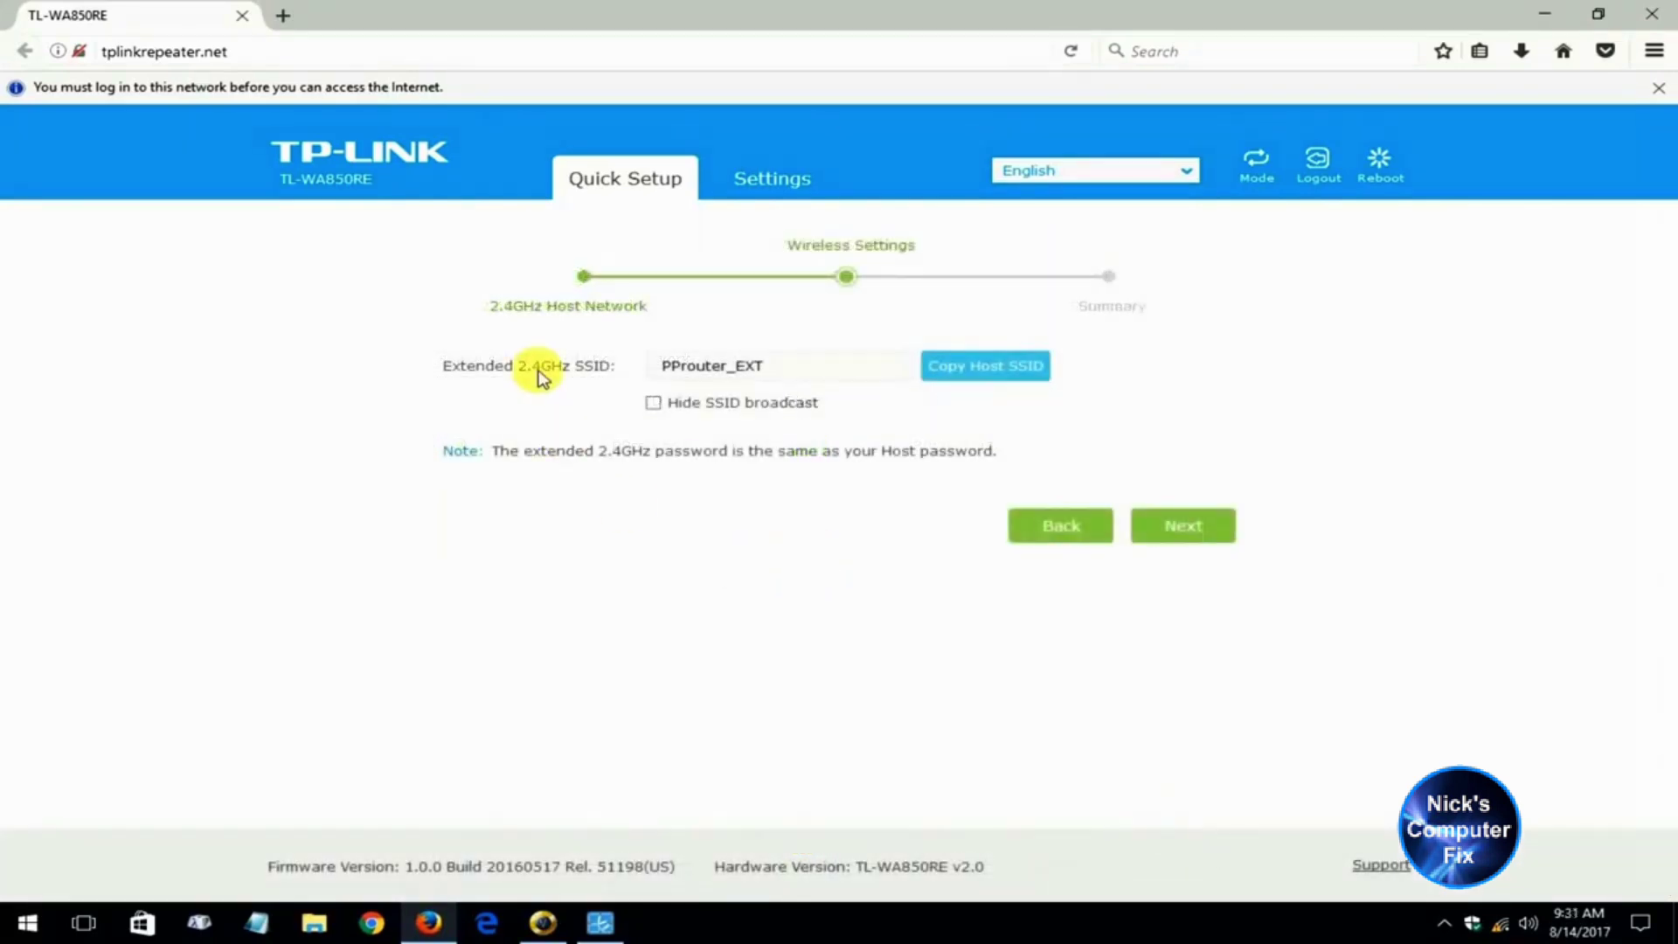
Step: Replace the extended SSID PProuter_EXT with Ocean11 and continue to the Summary
click(794, 367)
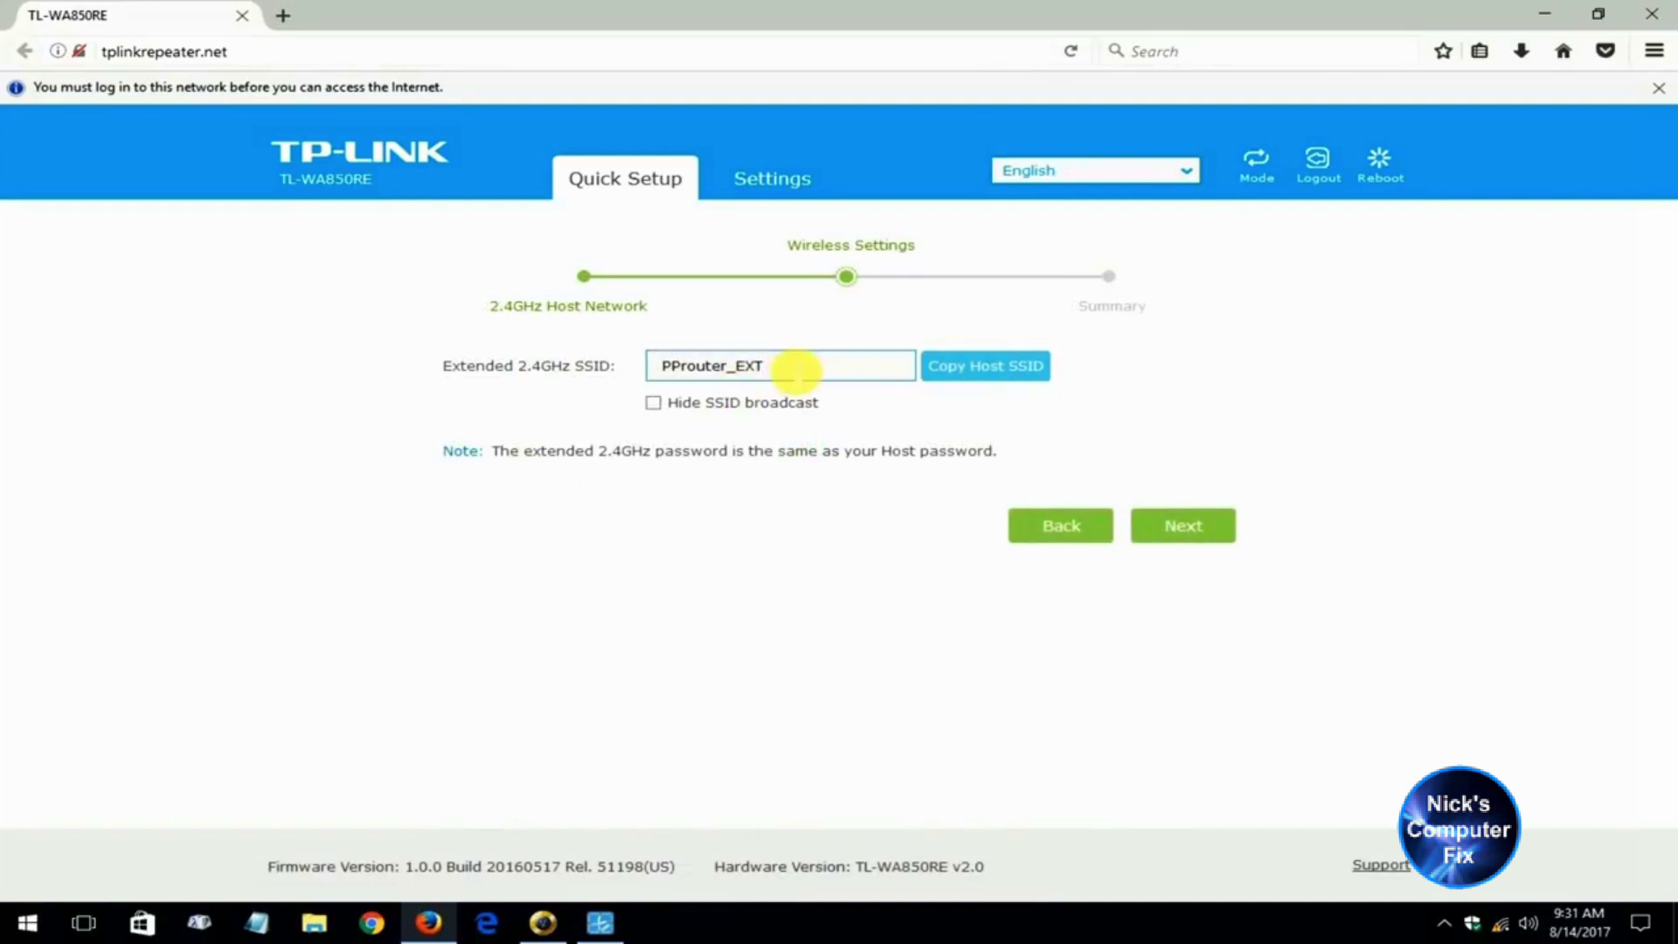
drag(794, 367, 659, 385)
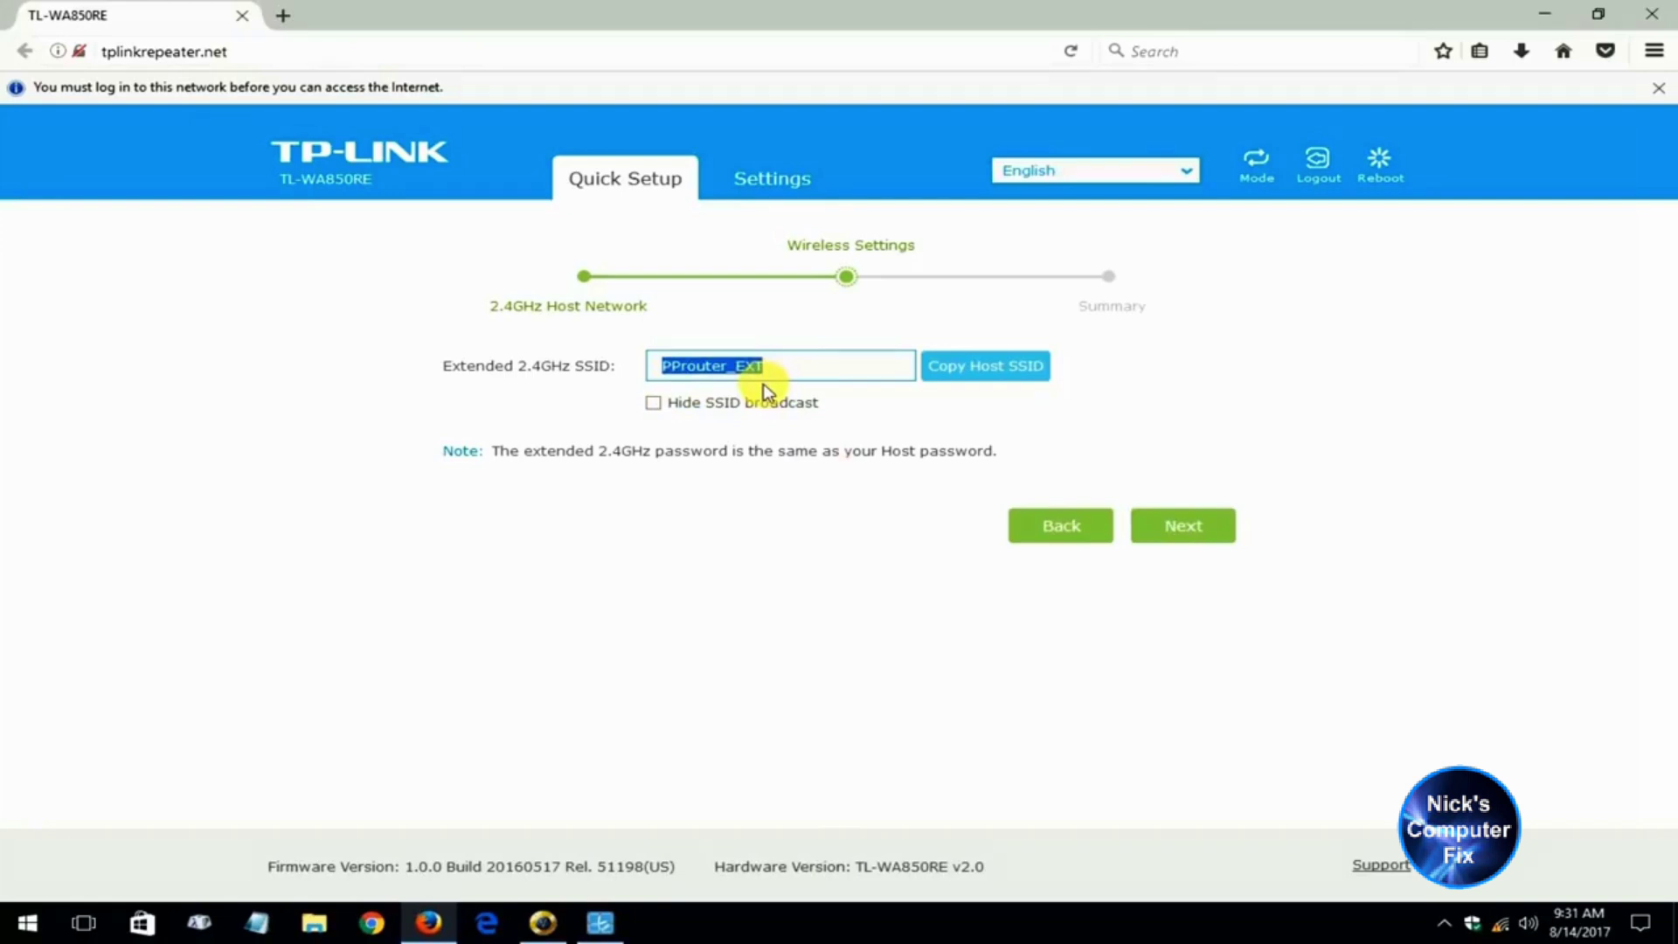
text(Ocean11)
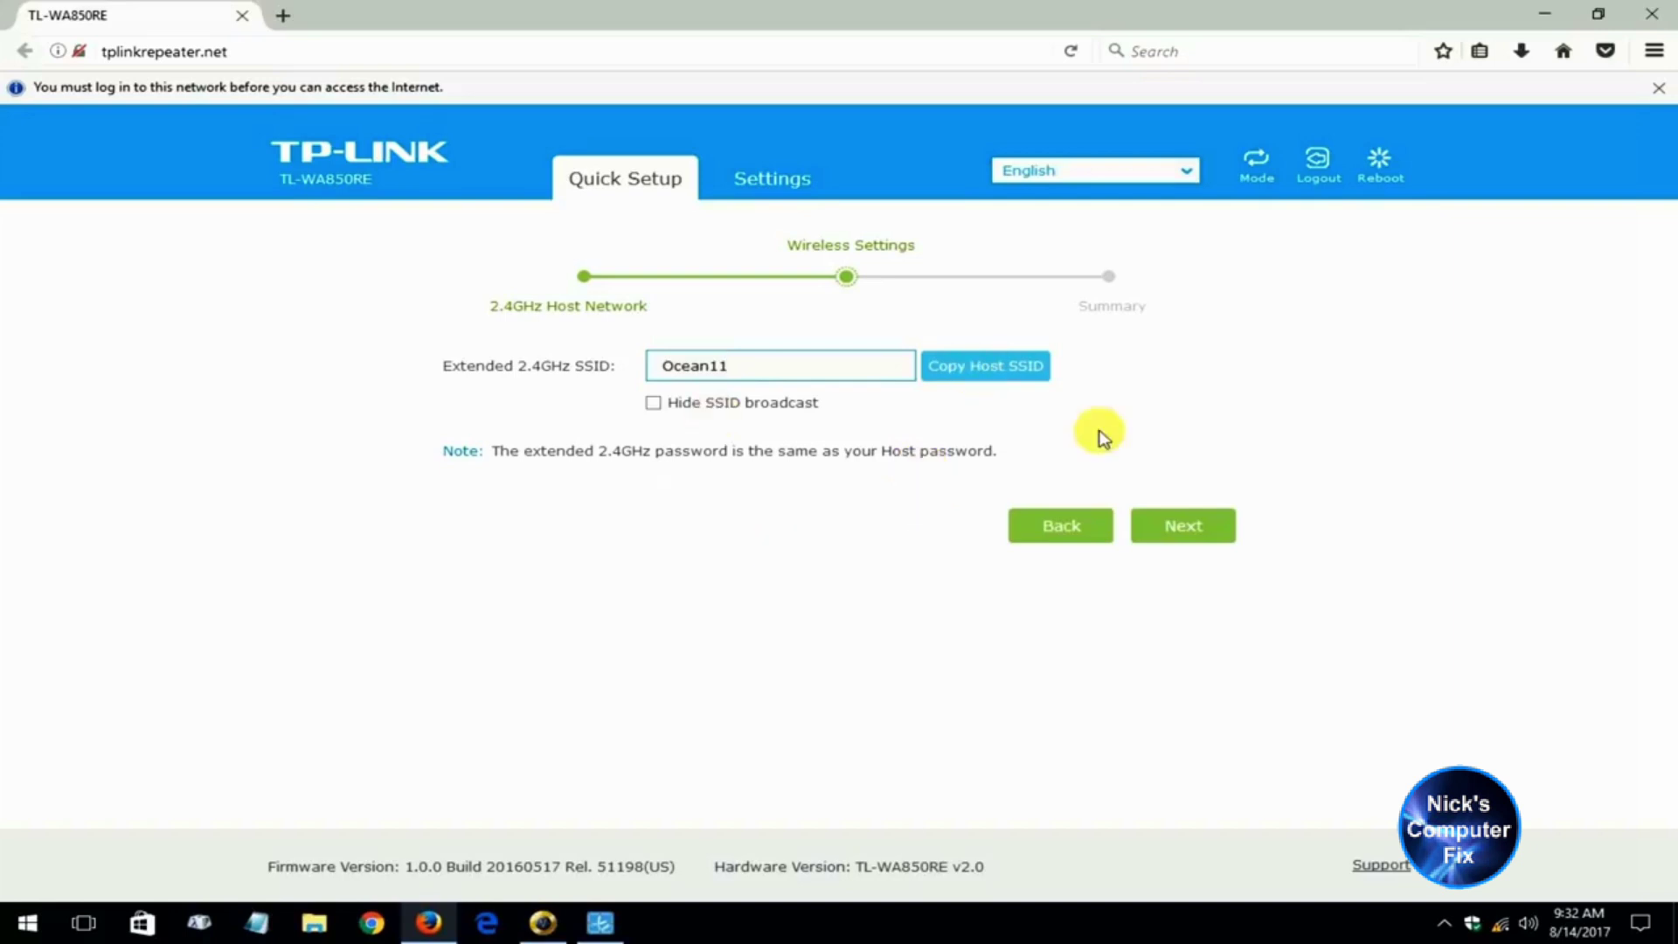
click(1191, 528)
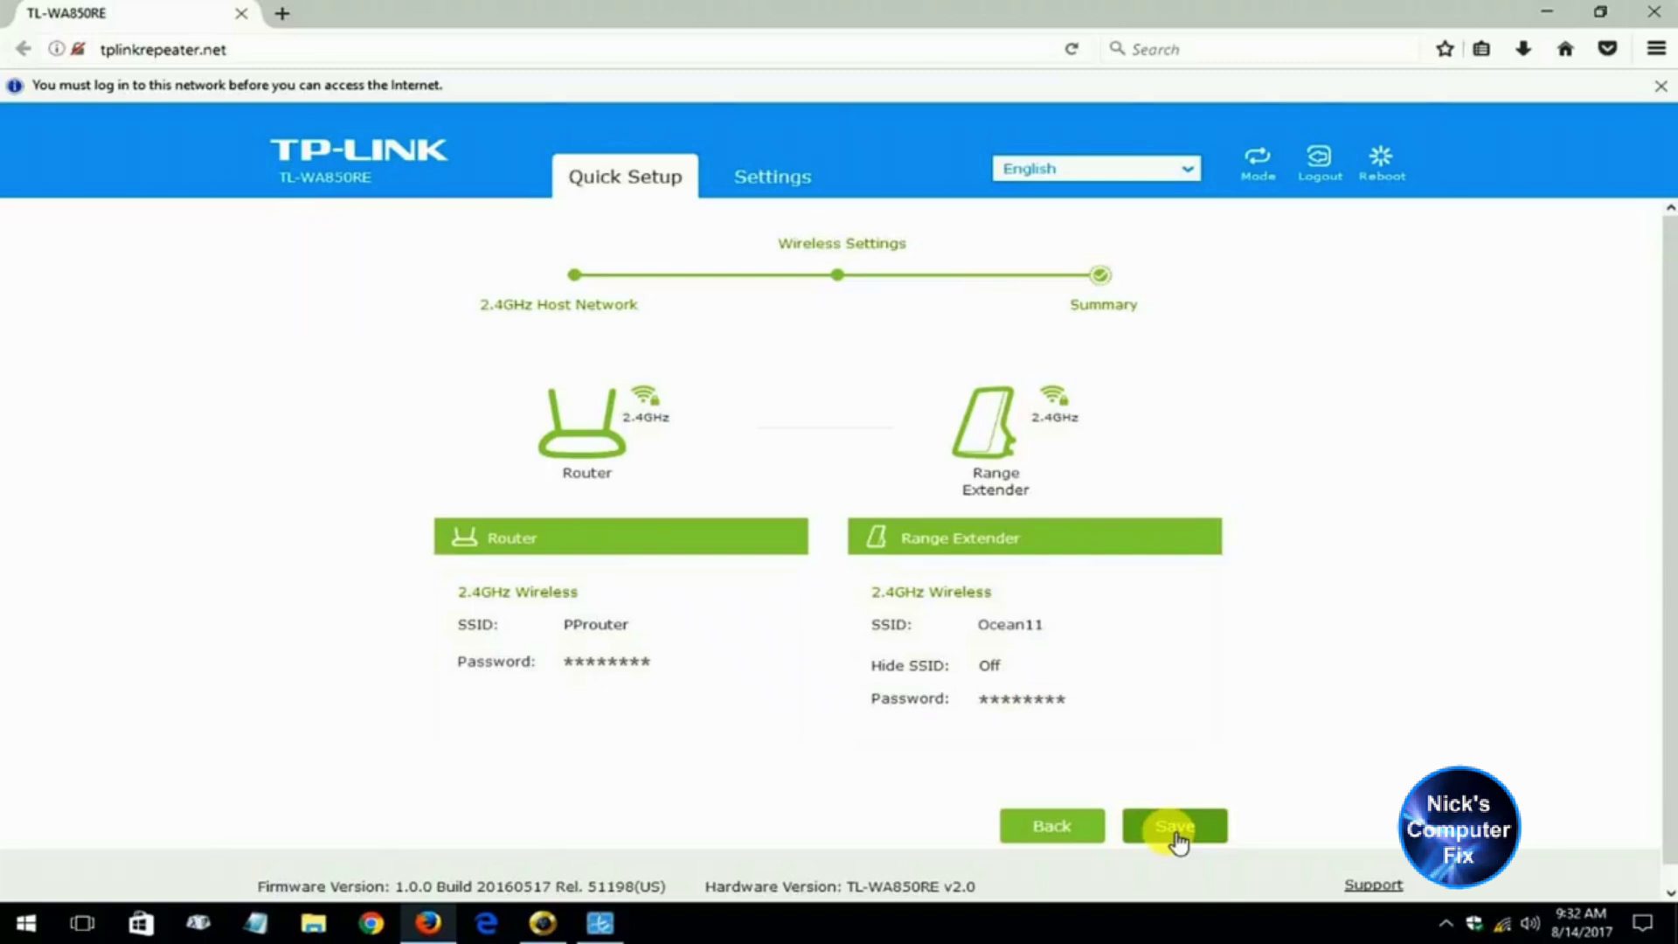
Step: Save the Summary settings so the extender reboots and brings up Ocean11
click(1176, 828)
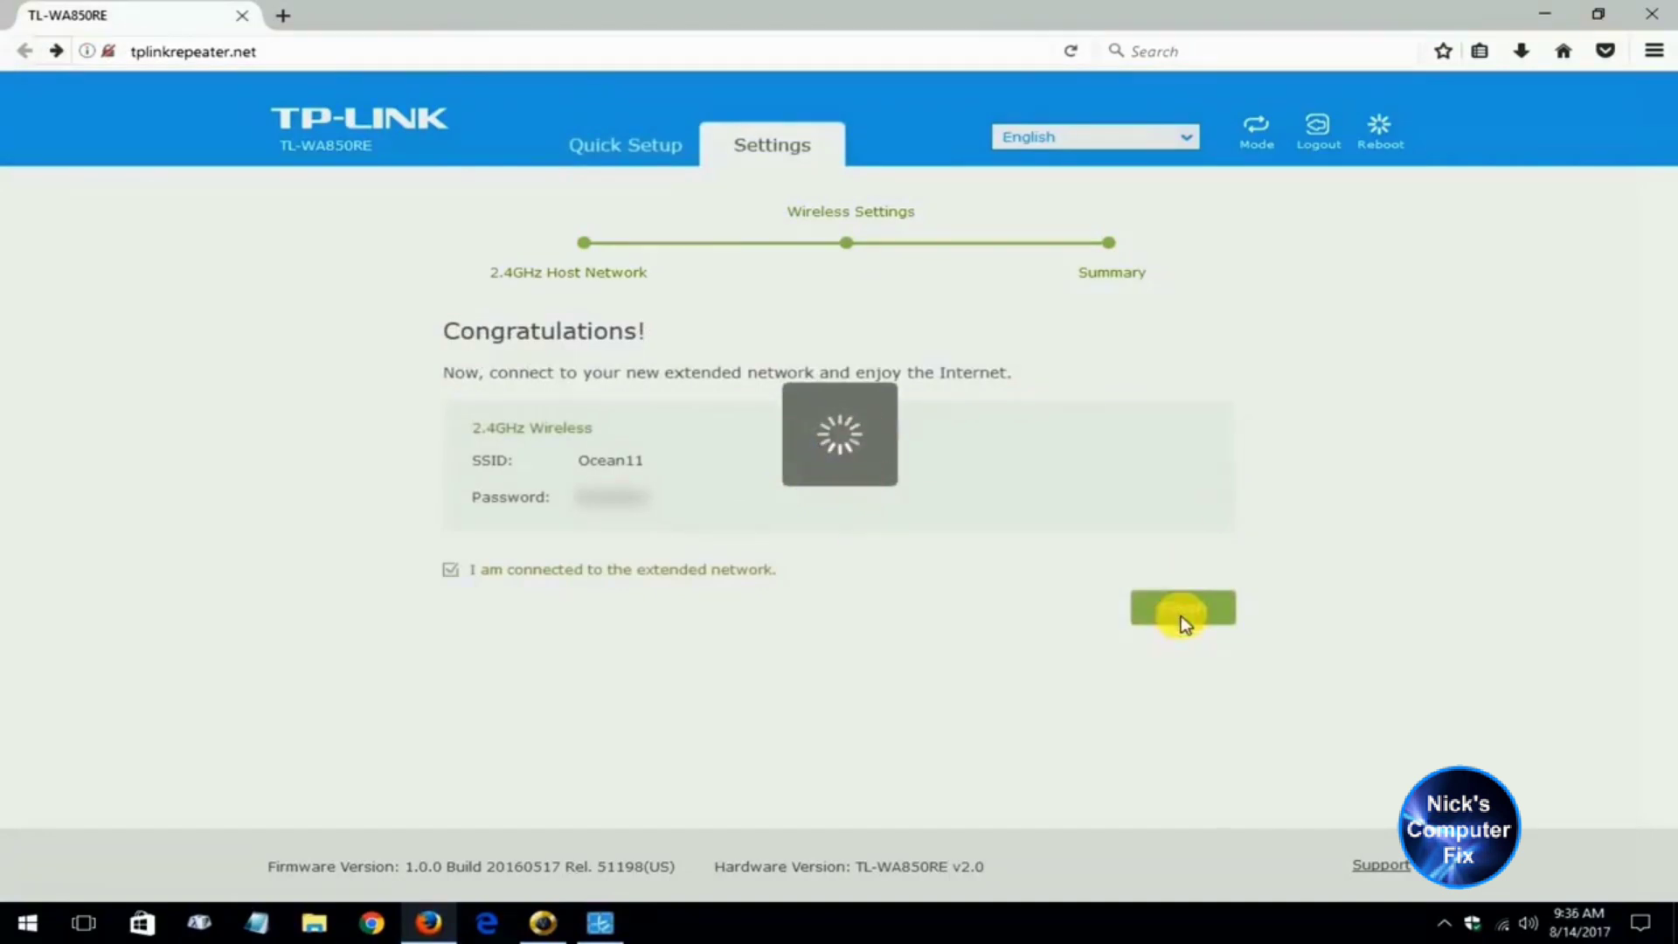
Step: Join Ocean11 with its security key, auto-connect off and discovery declined, then load Firefox's home page
click(1505, 924)
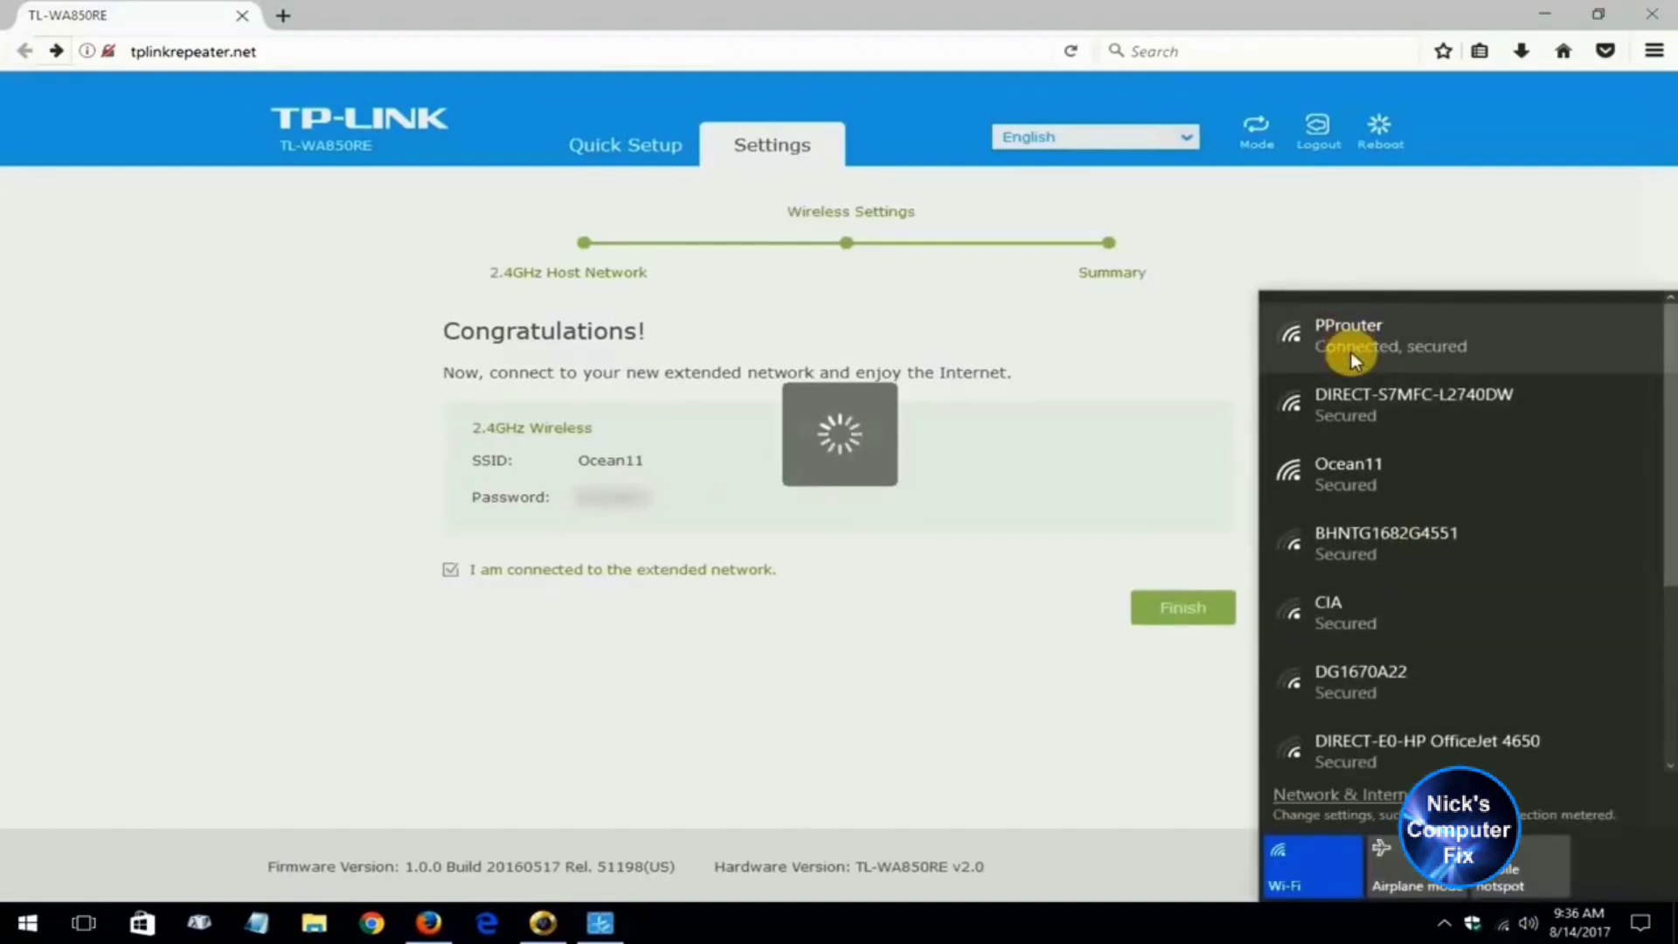
click(1395, 481)
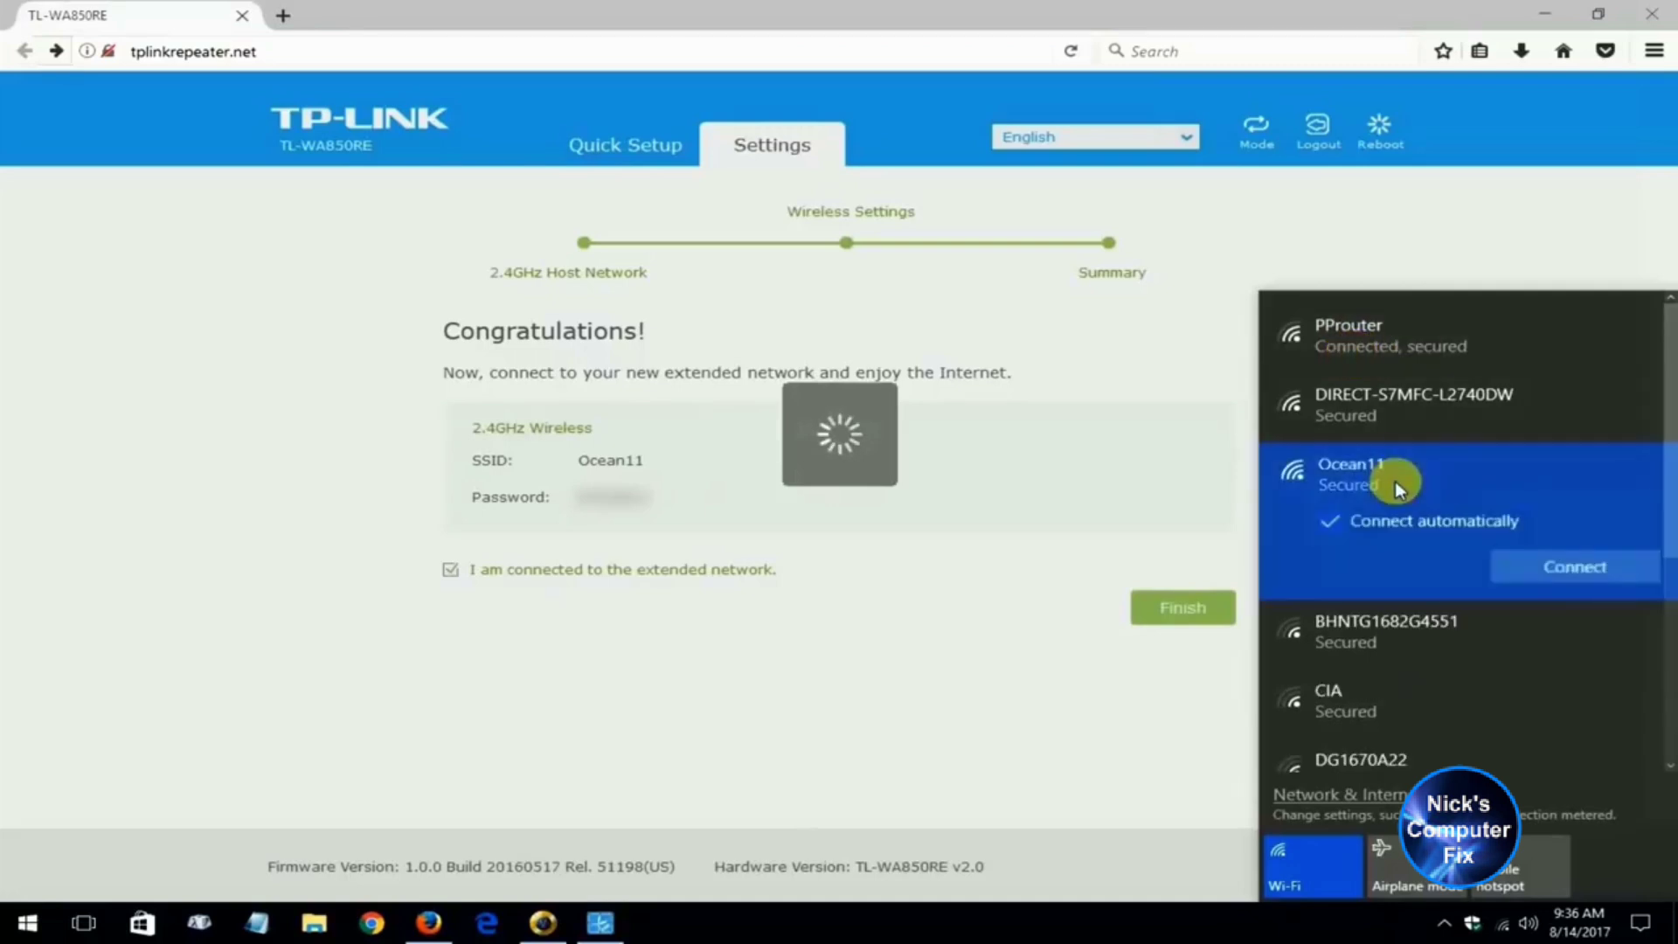
click(1409, 526)
click(1559, 568)
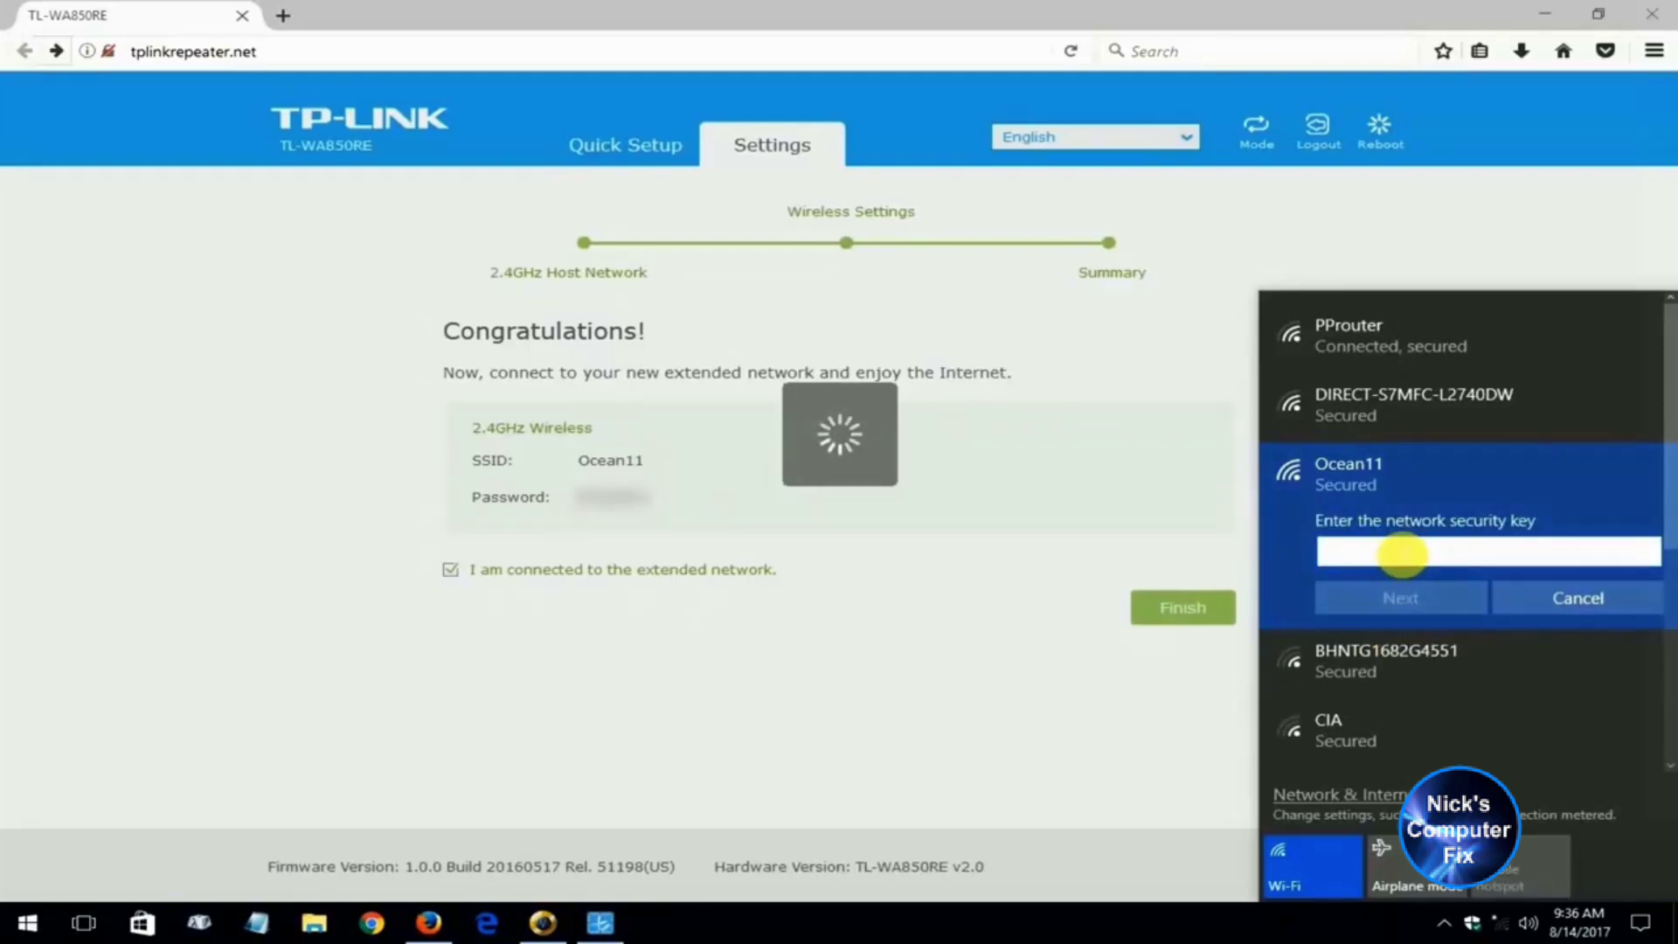
text(****)
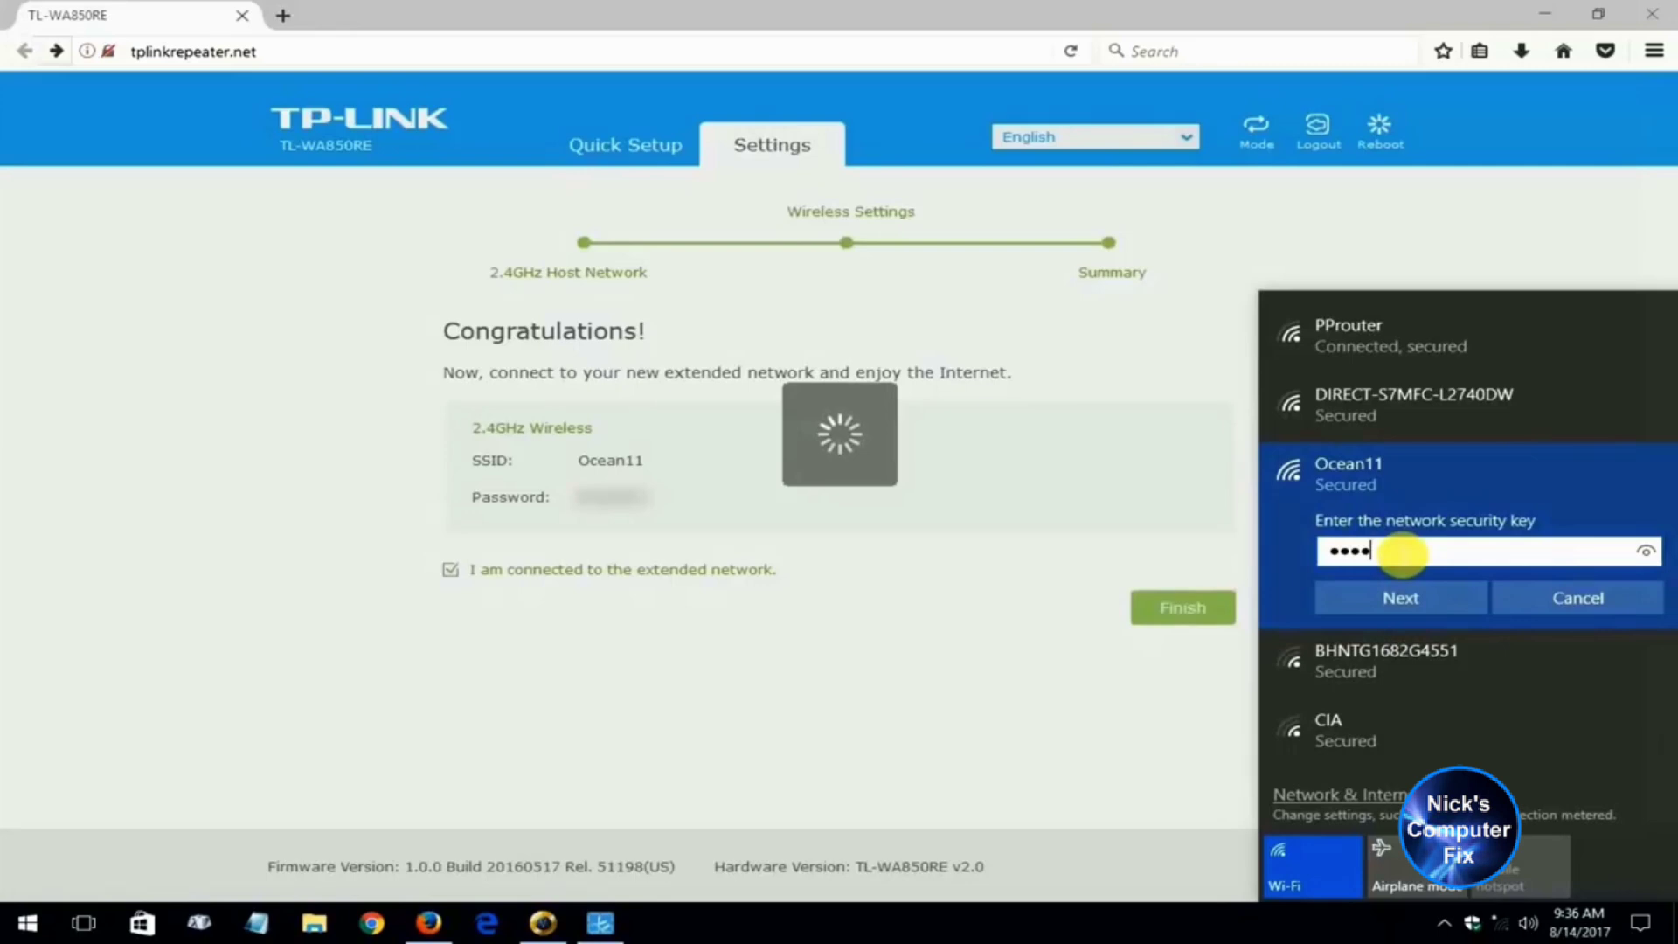
text(*****)
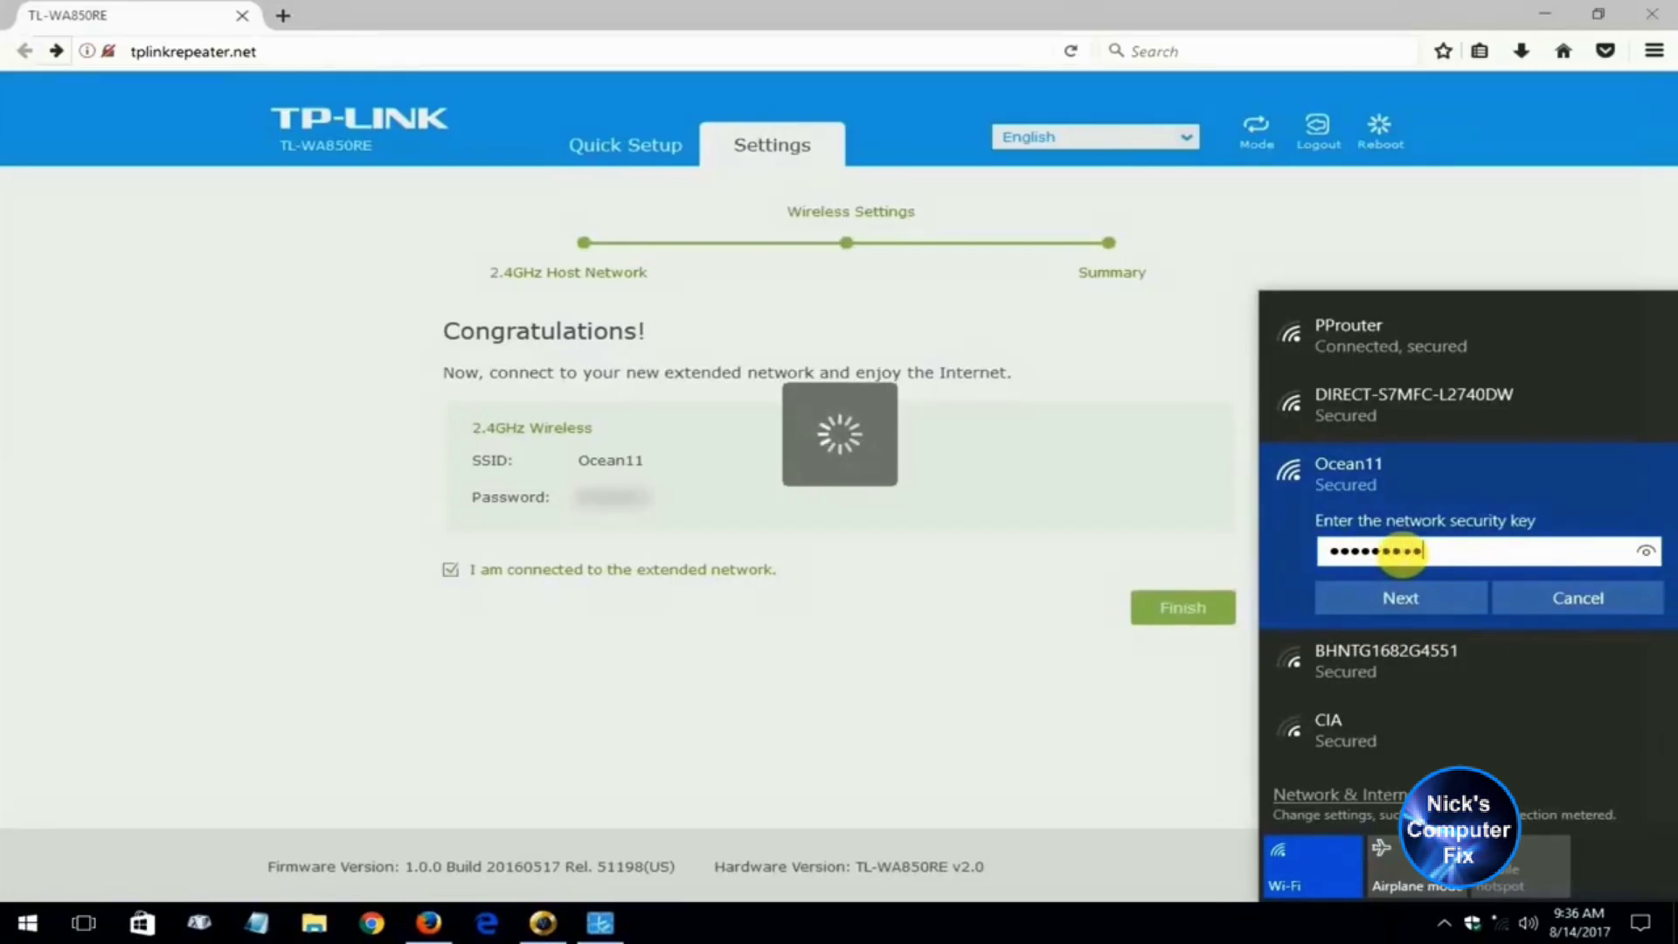
click(1437, 605)
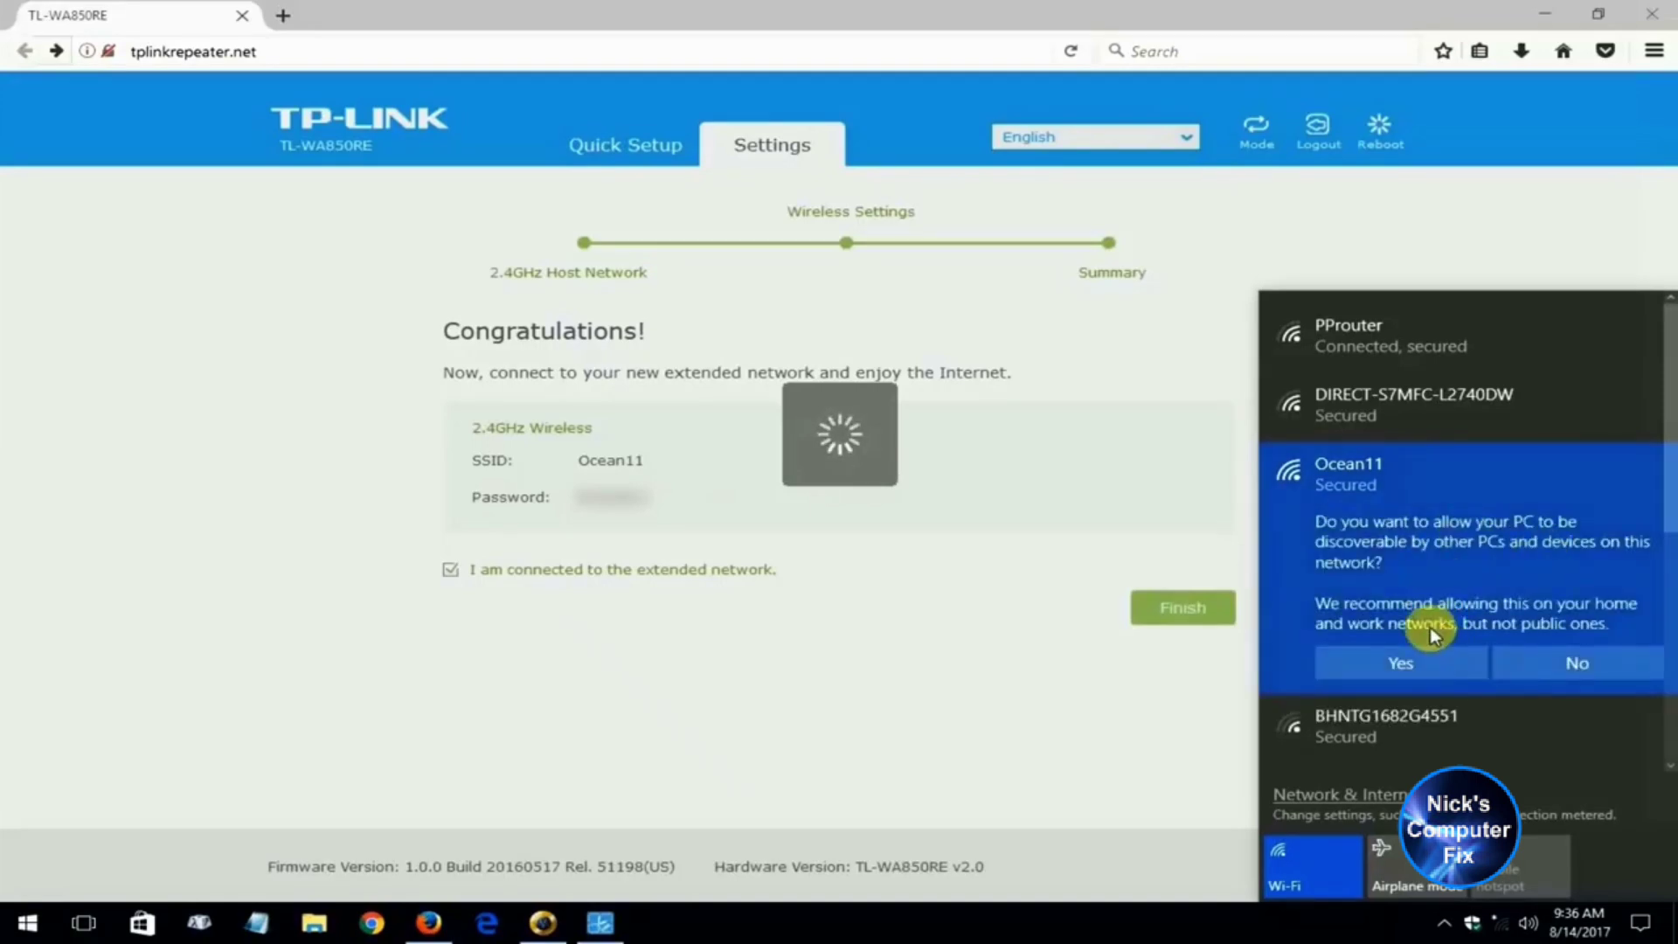
click(1578, 666)
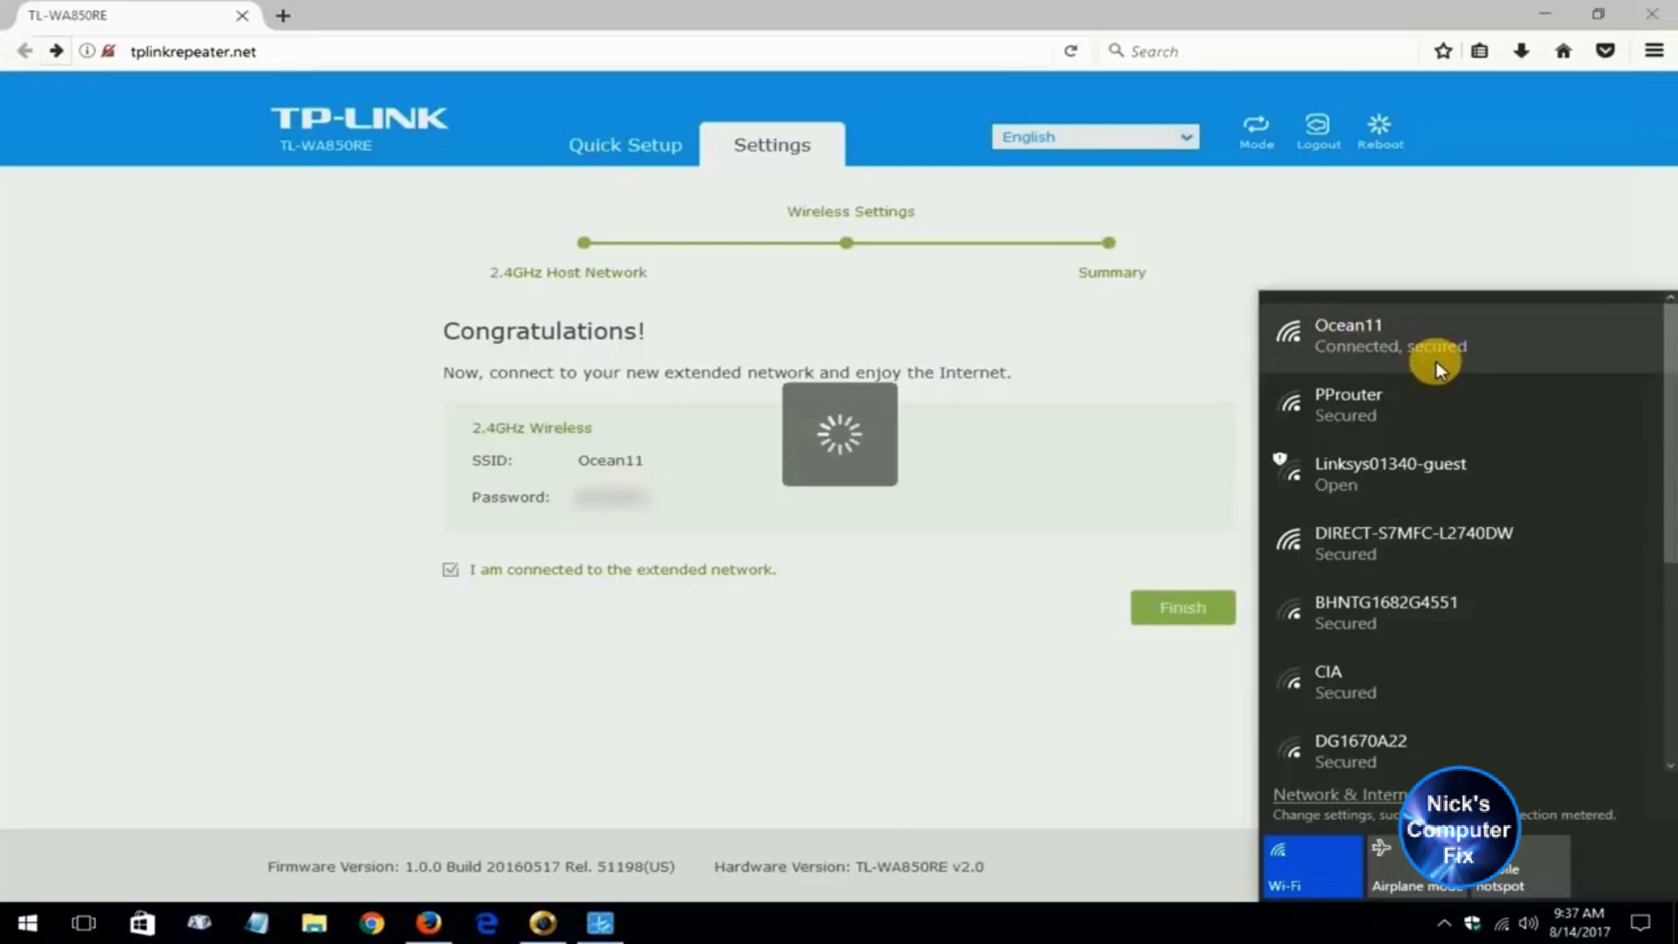
click(1561, 56)
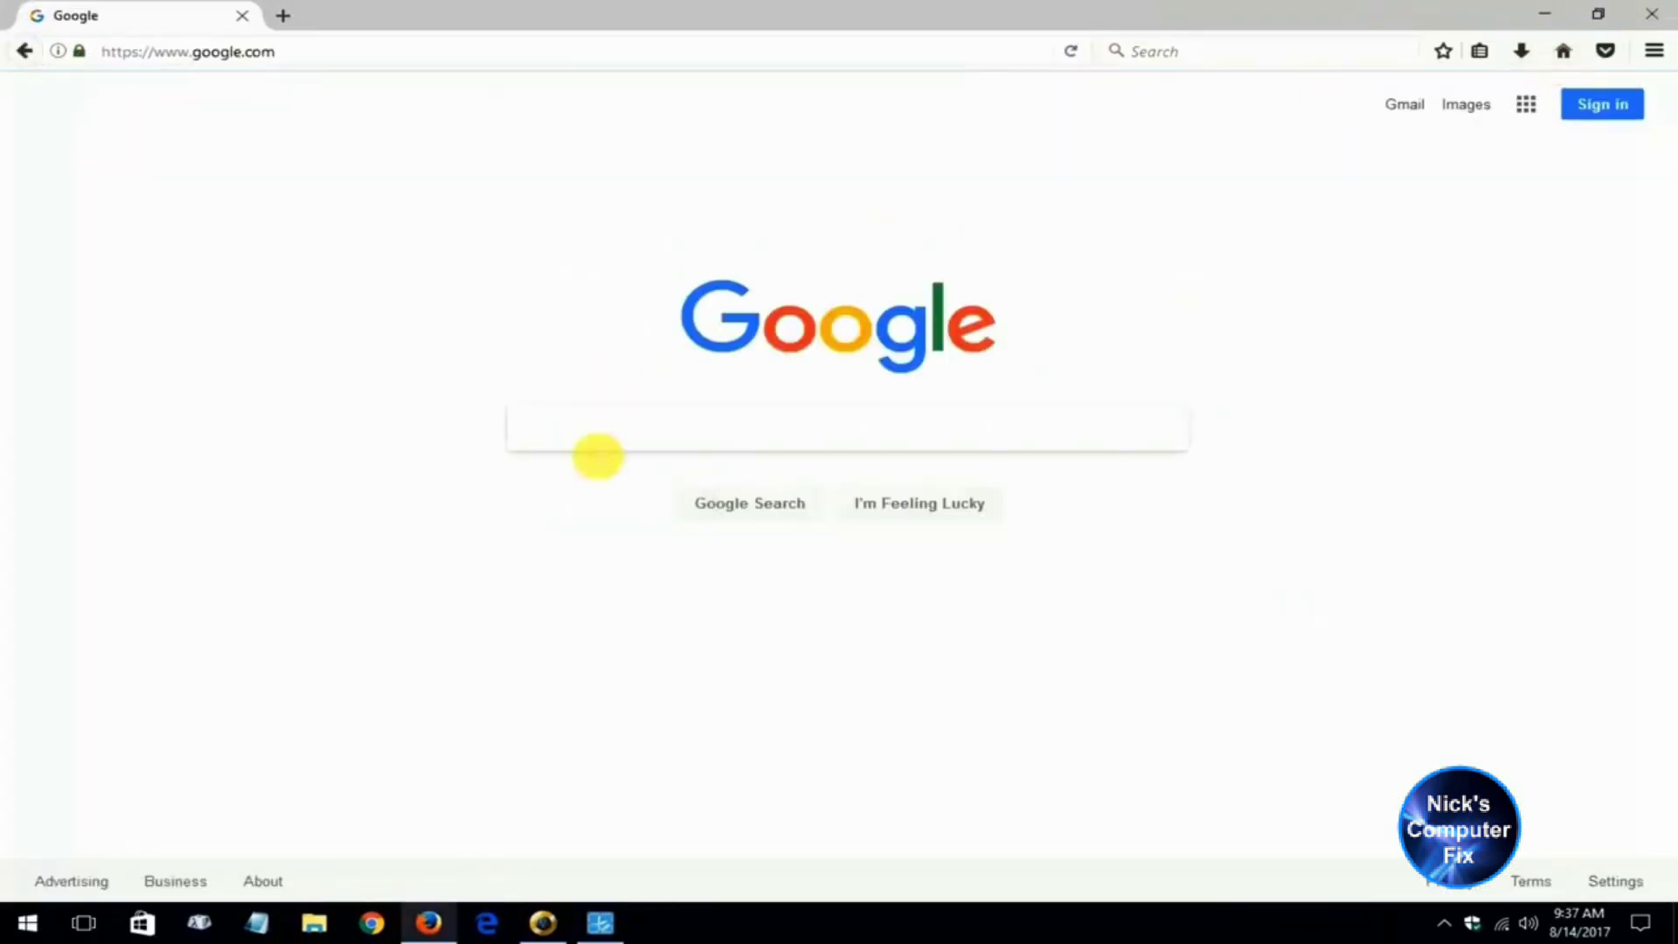
Step: Place the cursor in the search box on the loaded Google homepage
click(599, 449)
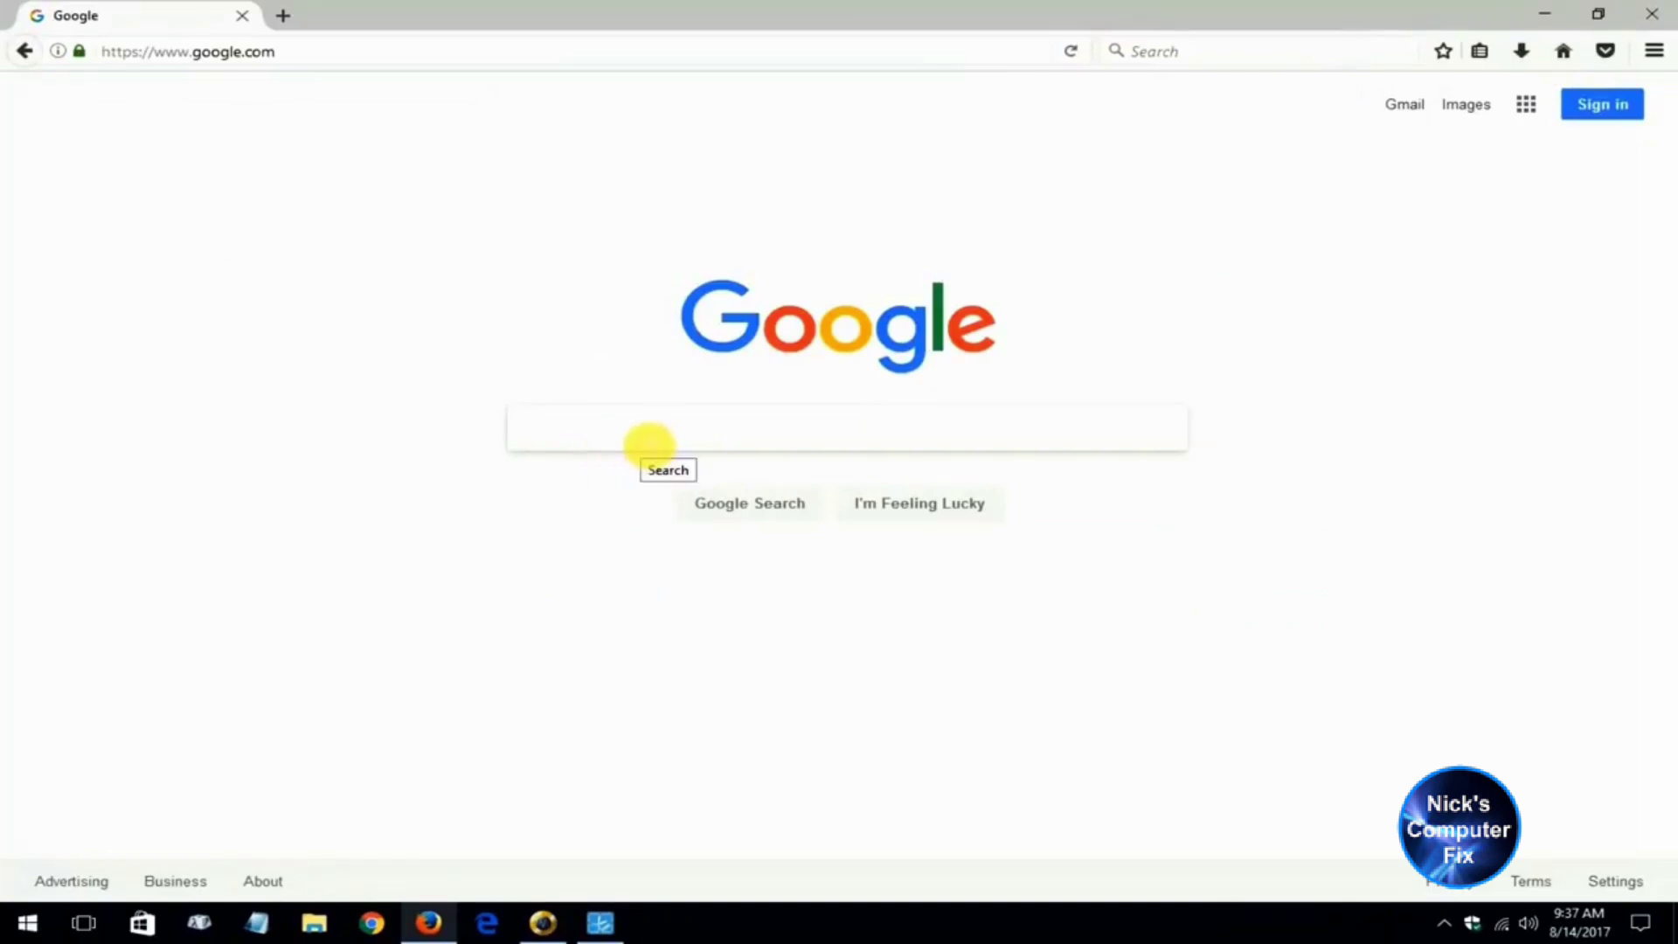